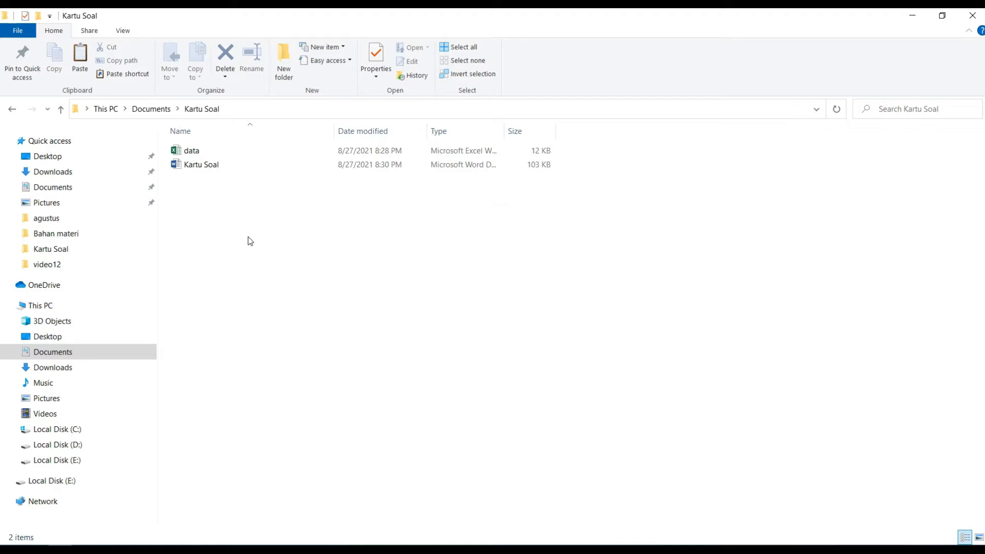
- Open the data workbook from the Kartu Soal folder
left_click(203, 153)
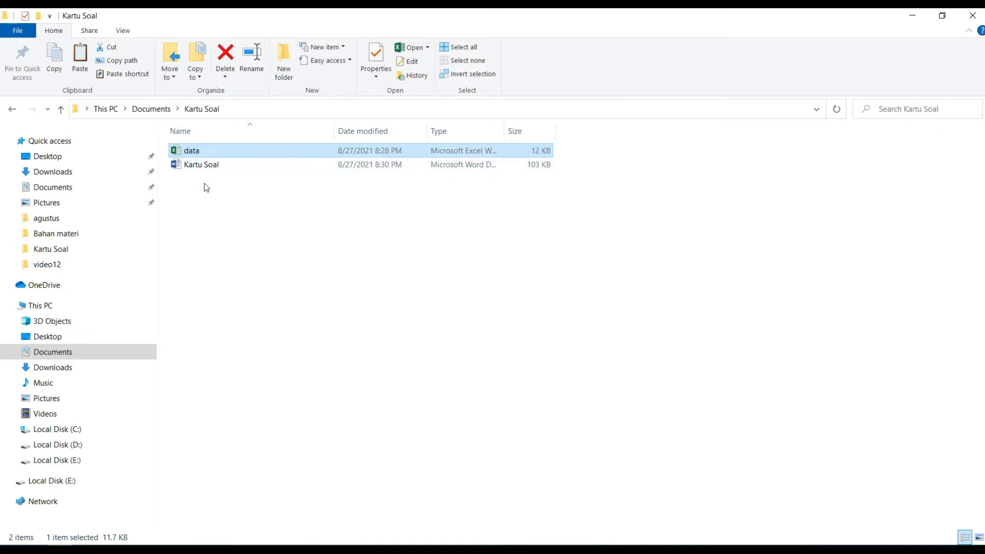
left_click(206, 167)
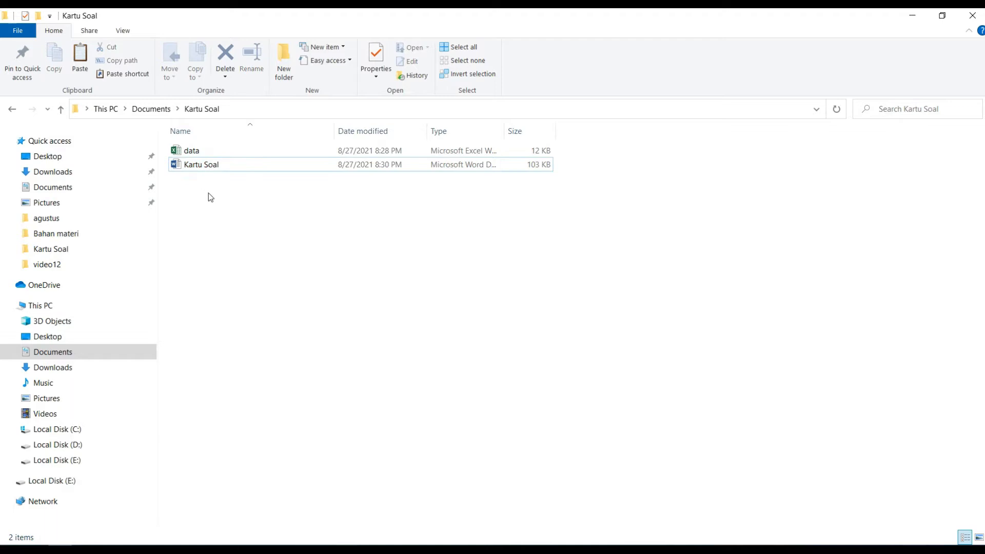
left_click(205, 154)
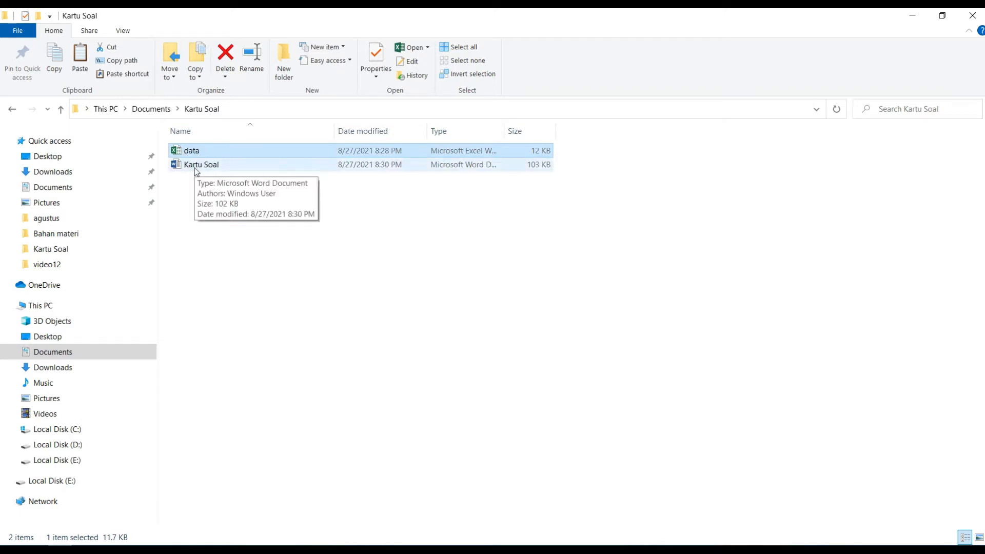
left_click(219, 215)
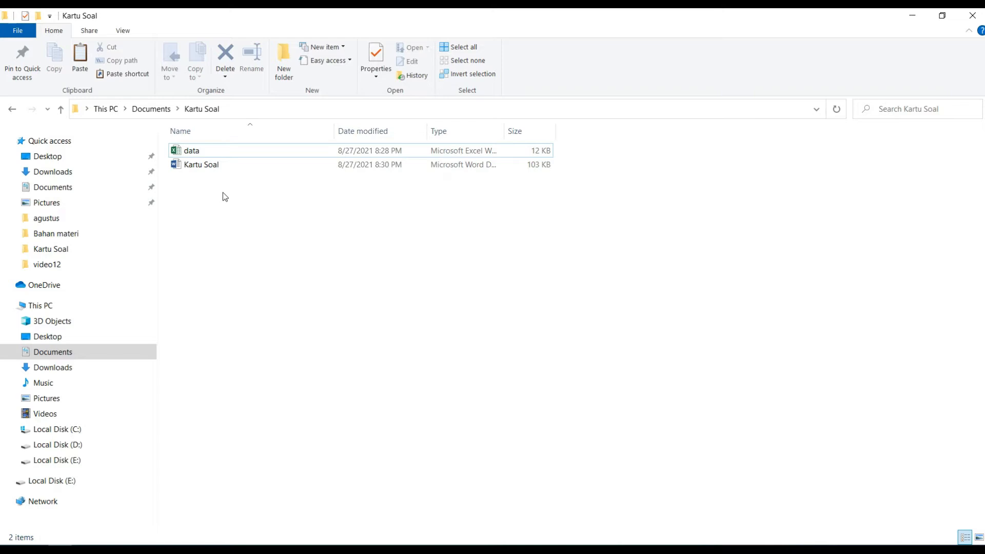
double_click(210, 152)
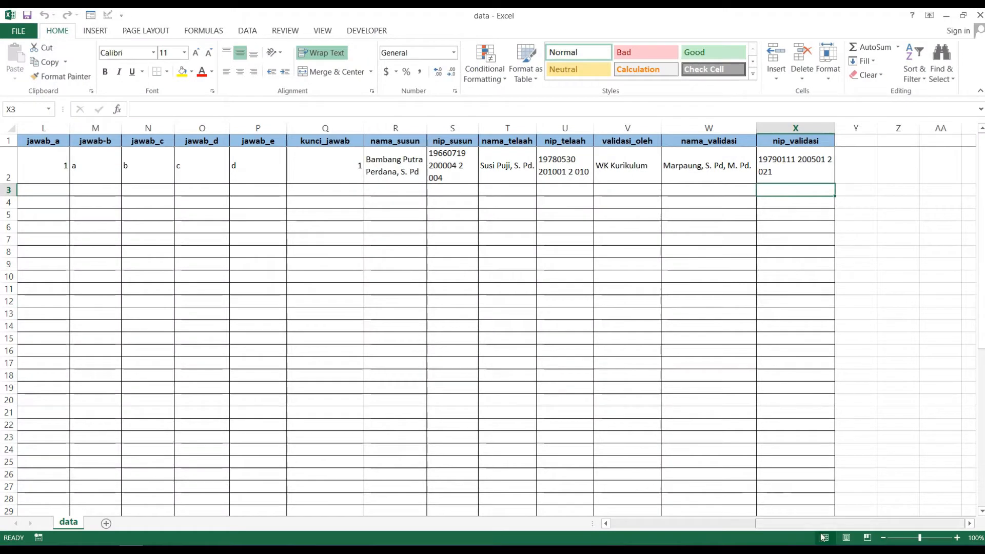
- Look over the data sheet's columns from tes_id onward and the blank rows below the sample record
left_click_drag(781, 523, 575, 508)
left_click(310, 324)
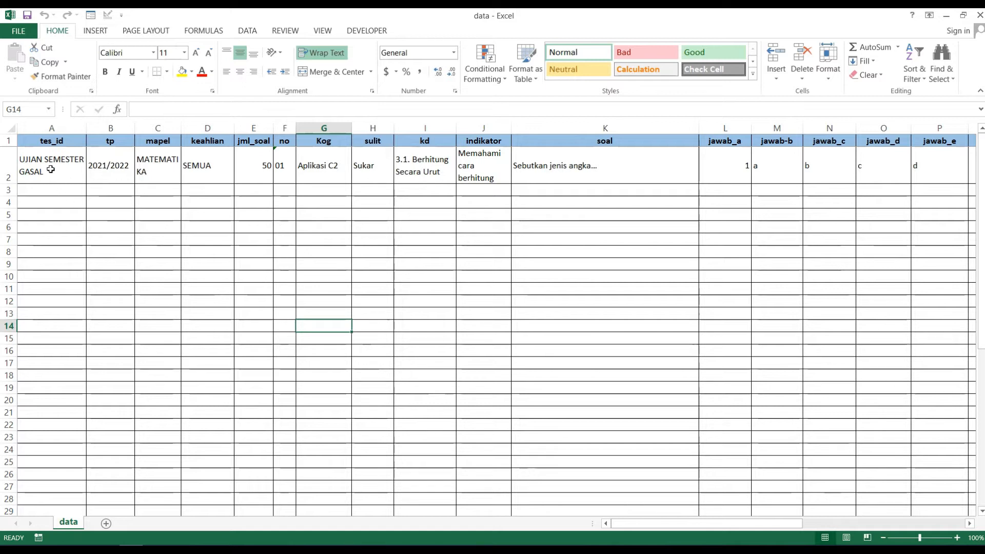
scroll(71, 220, "down", 5)
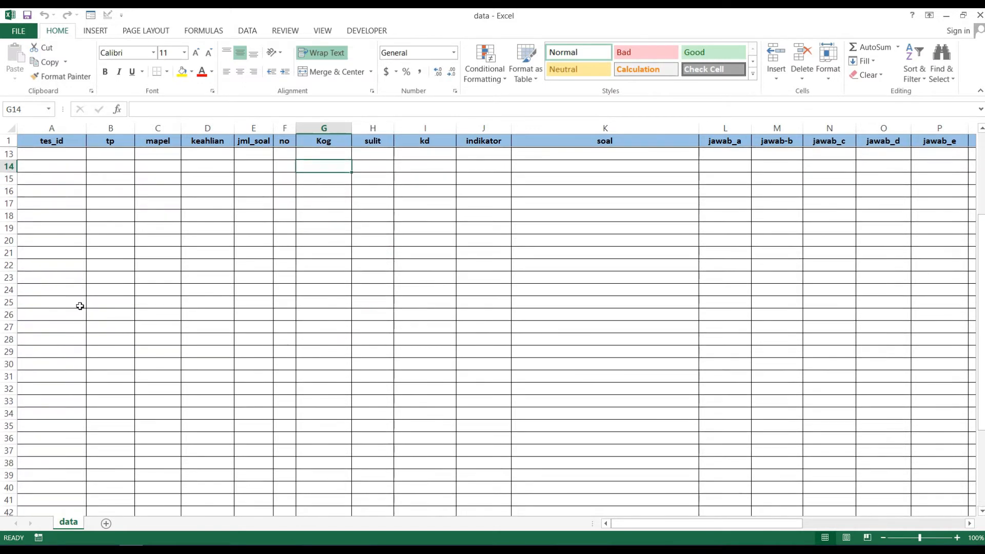
scroll(77, 394, "down", 3)
scroll(42, 307, "up", 8)
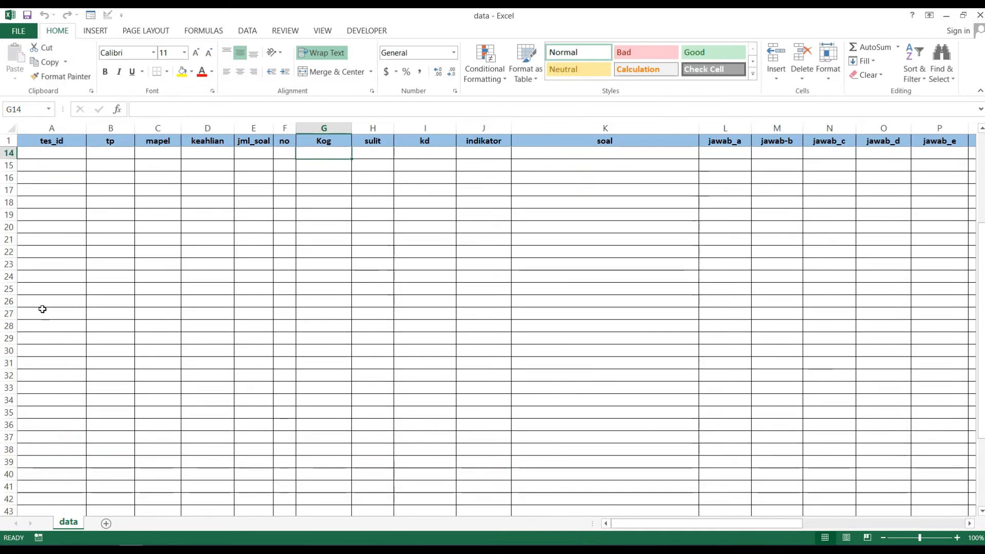
left_click_drag(39, 191, 356, 190)
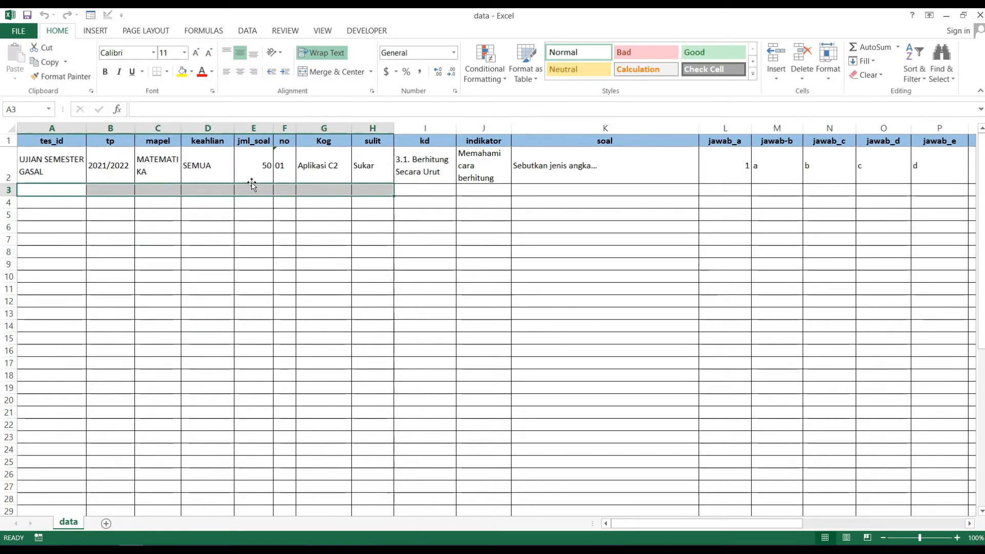
left_click(173, 190)
- Change the tes_id entry in cell A2 to UJIAN AKHIR SEMESTER GASAL
left_click(63, 160)
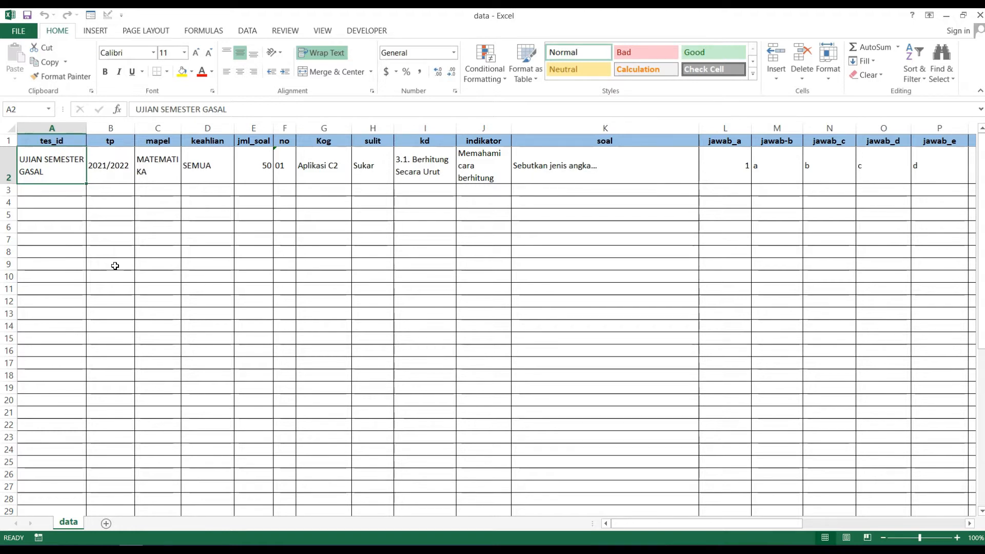
type("UJIAN AKHIR SEMESTER GASAL")
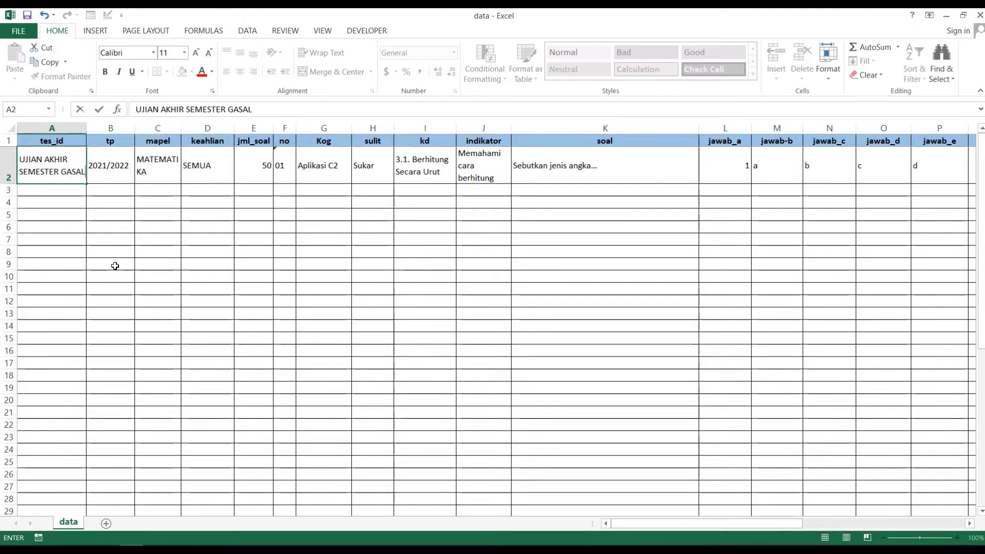
key("Return")
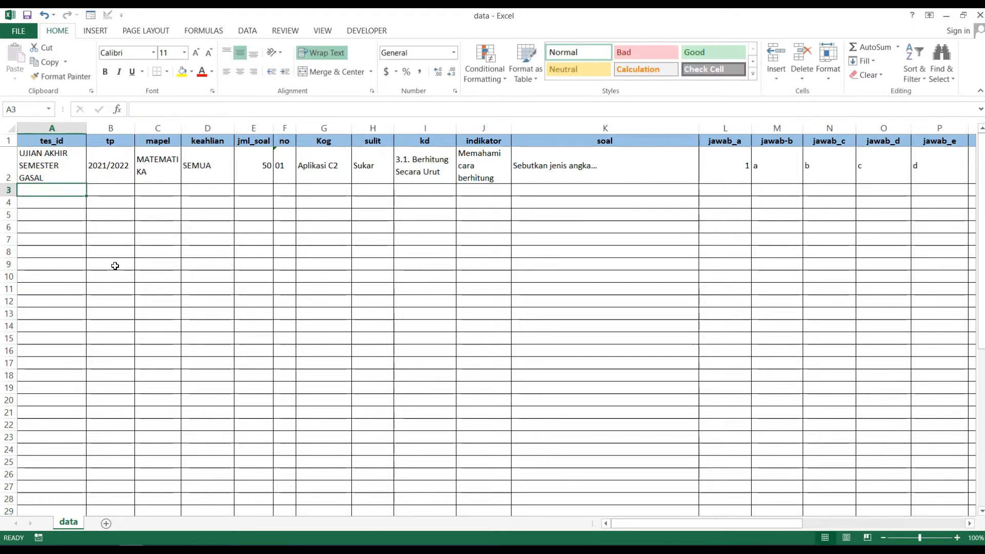
- Go through the tp and mapel entries of the first record and set its keahlian in cell D2 to SKK
left_click(110, 159)
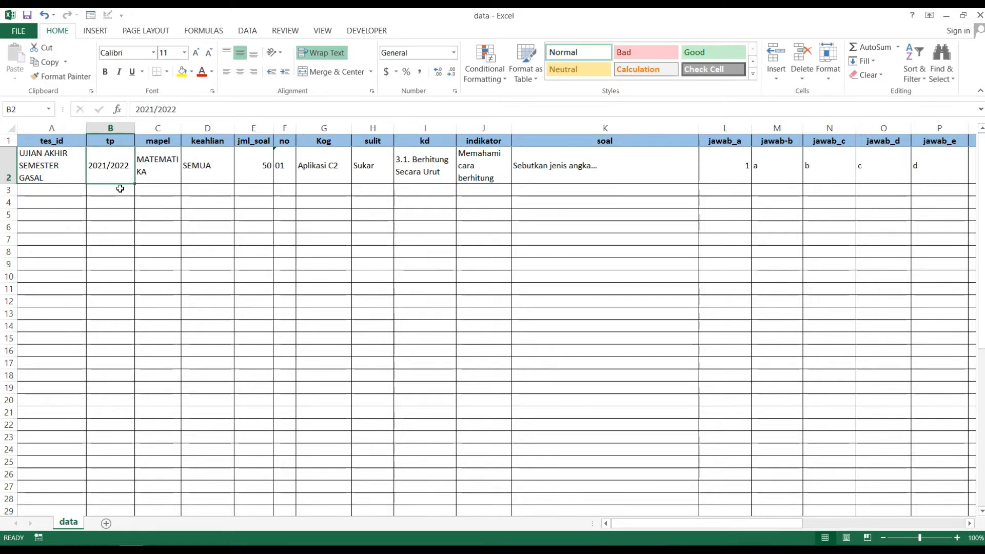
key("Right")
key("Right")
key("Left")
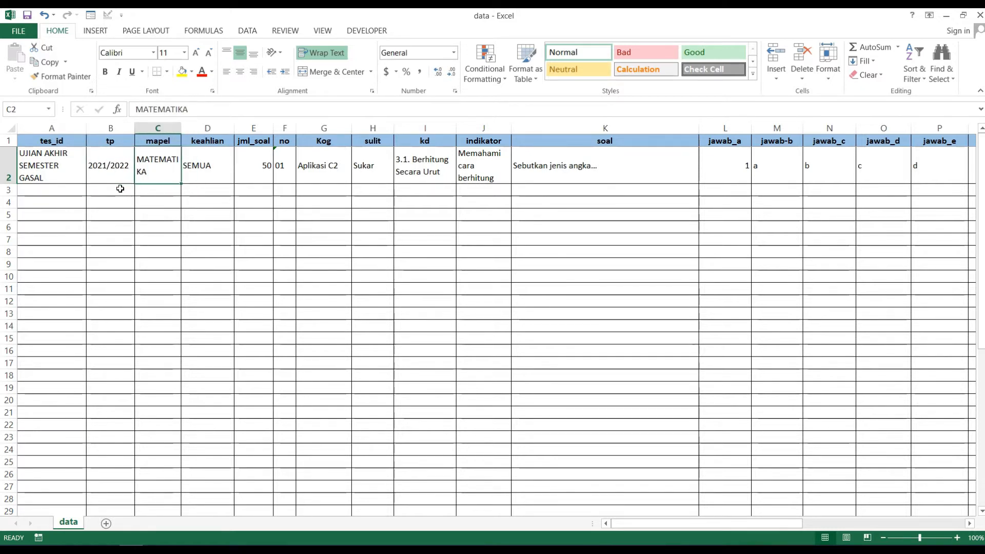
key("Down")
key("Up")
key("Right")
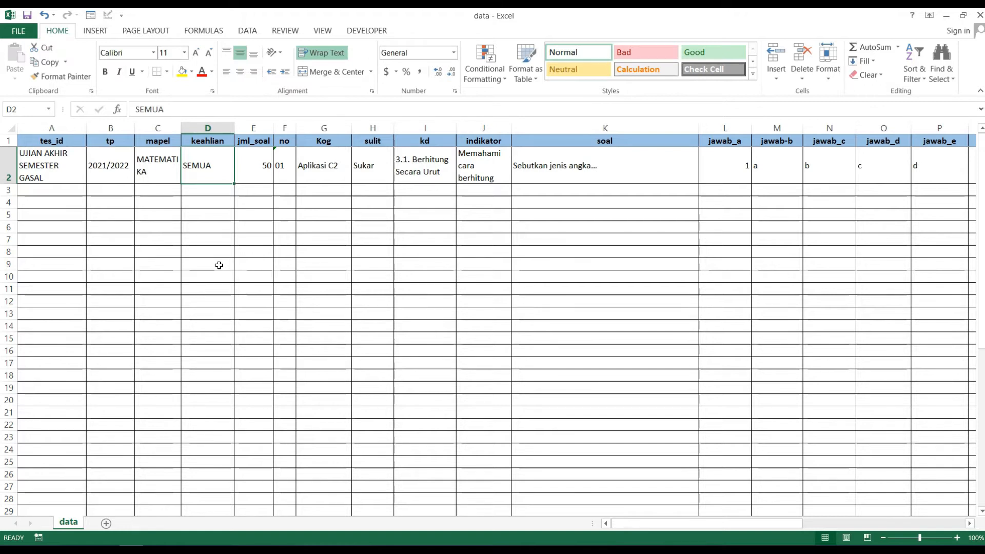
type("SKK")
key("Tab")
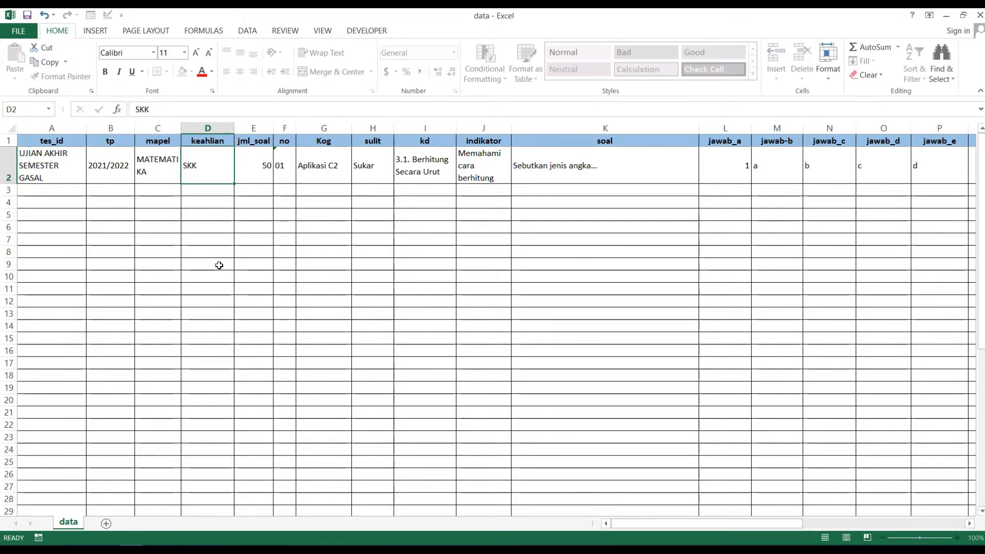
- Check the jml_soal entry and try entering 02 as the second question number in cell F3
key("Up")
key("Down")
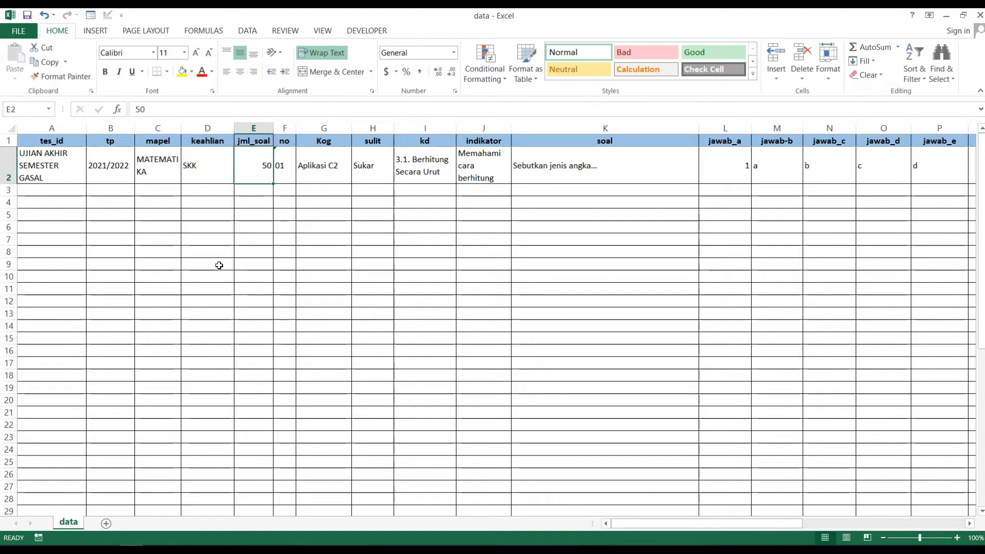
key("Up")
key("Down")
key("Right")
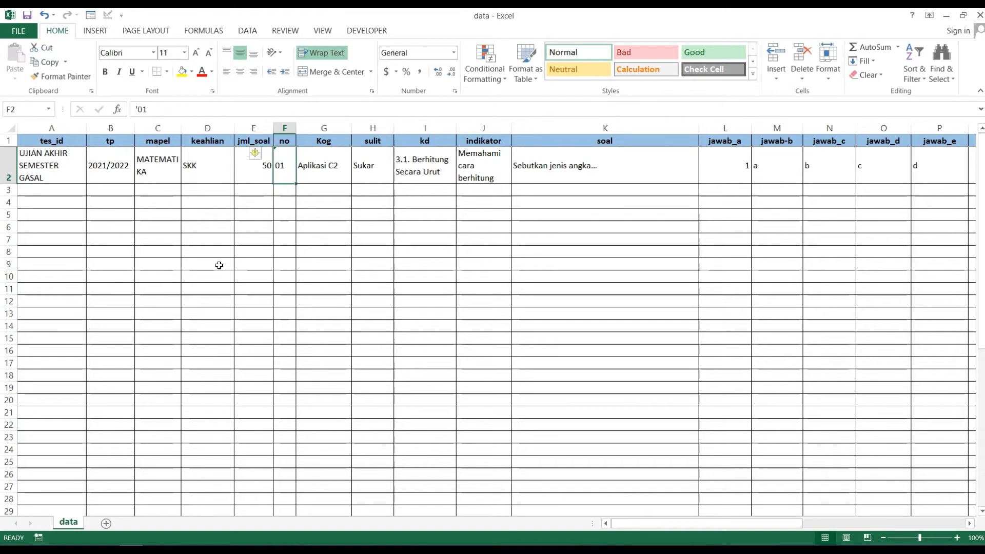
key("Up")
key("Down")
key("Down")
type("02")
key("Return")
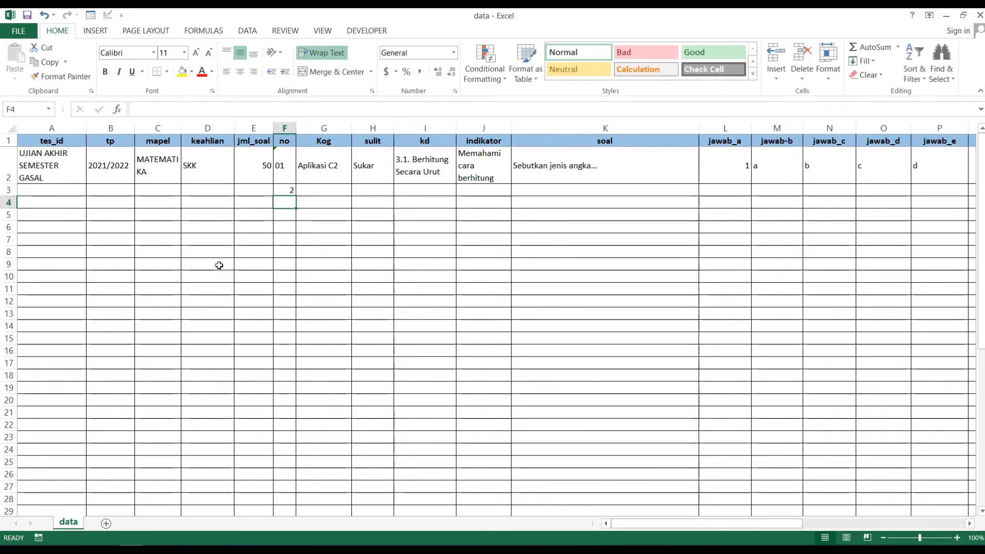
- Number the questions 1, 2, 3, 4 and 5 in cells F2 to F6 of the no column
key("Up")
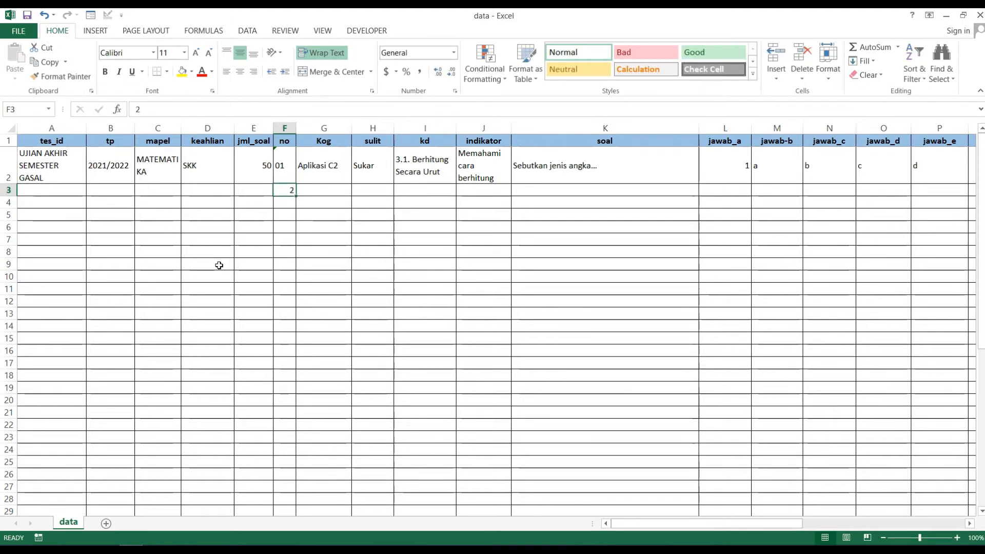
key("Up")
type("1")
key("Return")
type("2")
key("Return")
type("3")
key("Return")
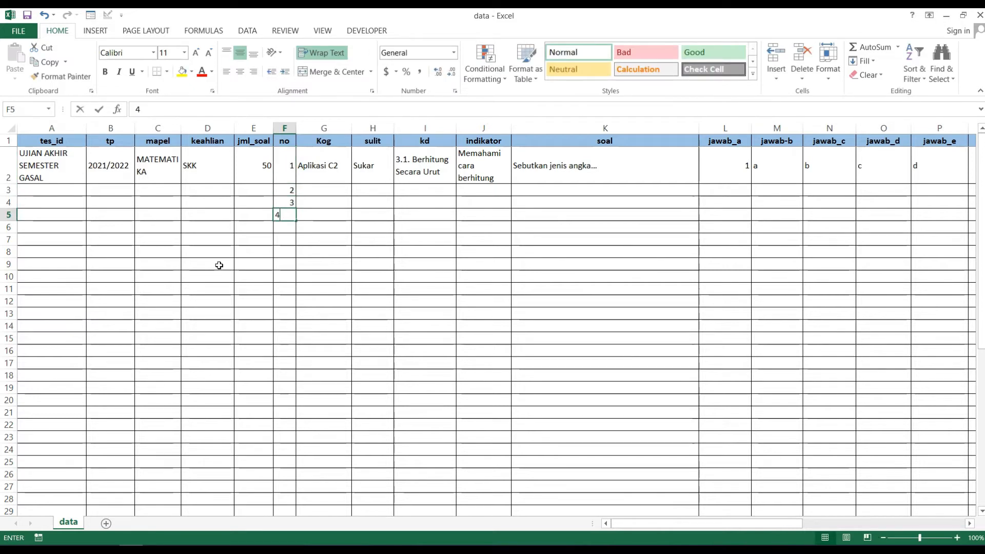
type("4")
key("Return")
type("5")
key("Return")
- Check the question numbers in the no column, ending at the first record in cell F2
key("Up")
key("Up")
key("Up")
key("Up")
key("Down")
key("Down")
key("Down")
key("Up")
key("Up")
key("Up")
key("Up")
key("Up")
key("Down")
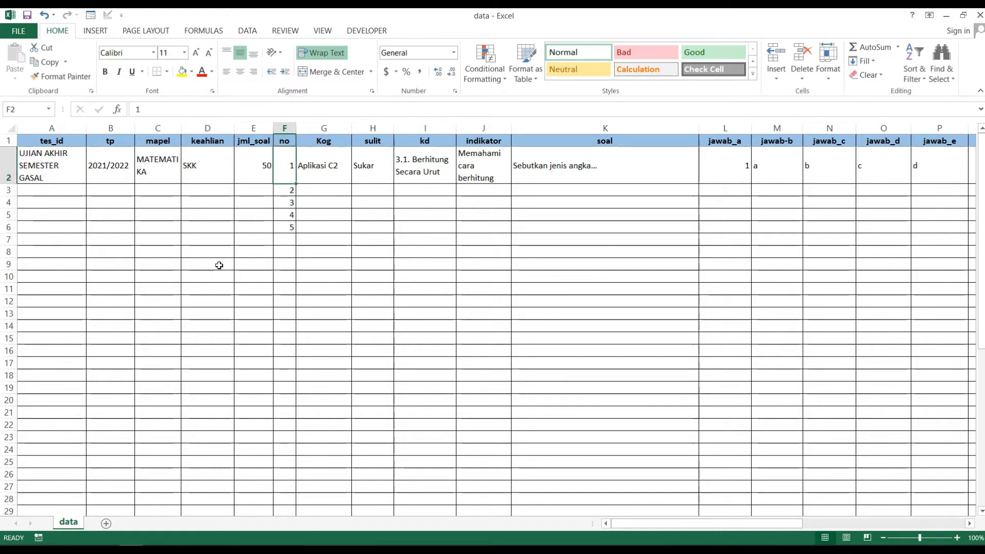
- Copy the Kog entry Aplikasi C2 from the first question into cell G3 for question 2
key("Right")
key("Up")
key("Down")
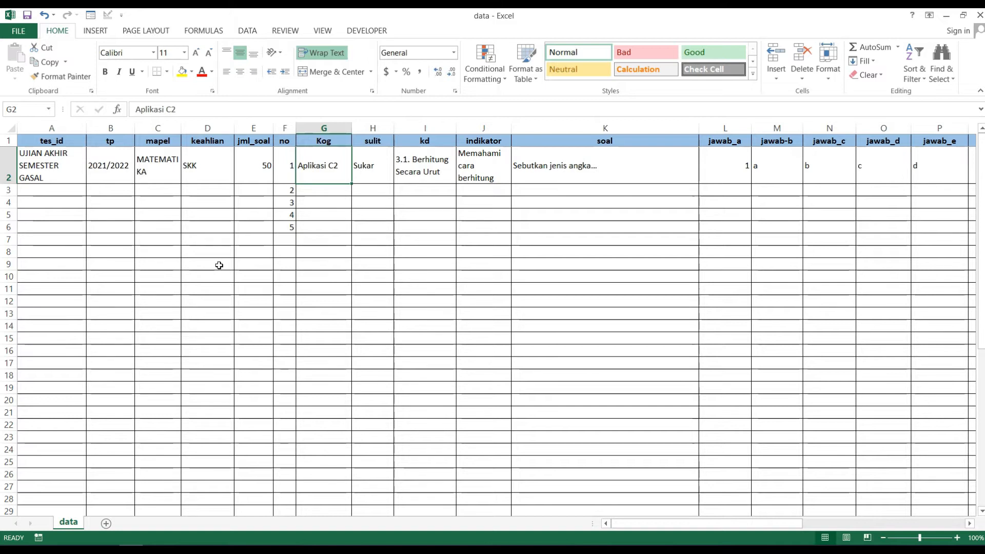
key("ctrl+c")
key("Down")
key("ctrl+v")
- Review the sulit, kd, indikator and soal columns and their entries for question 1
key("Up")
key("Right")
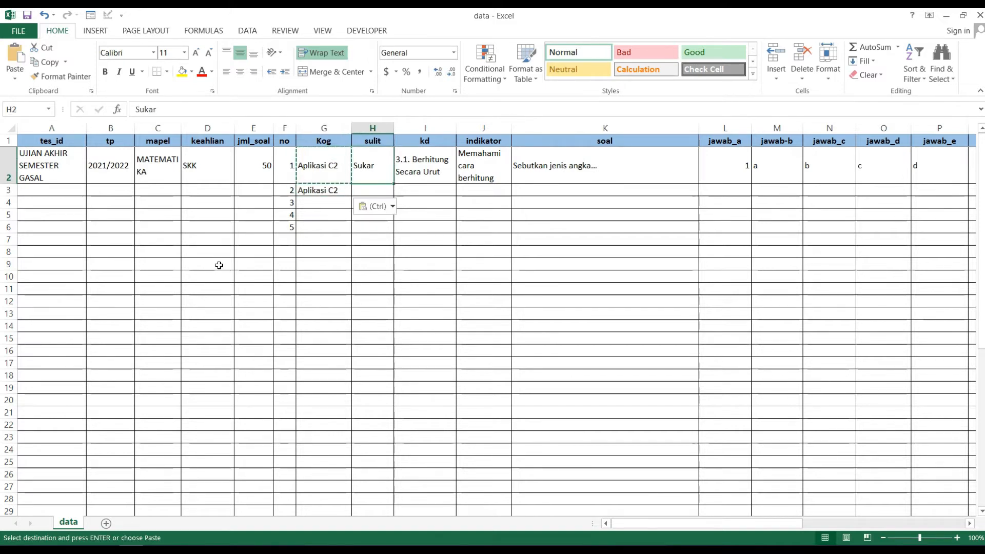
key("Up")
key("Left")
key("Right")
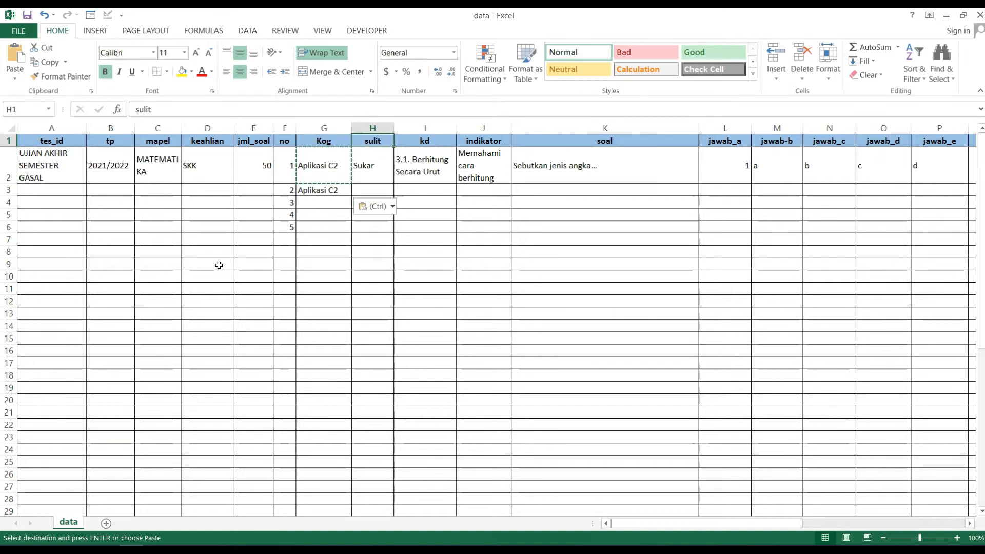
key("Down")
key("Down")
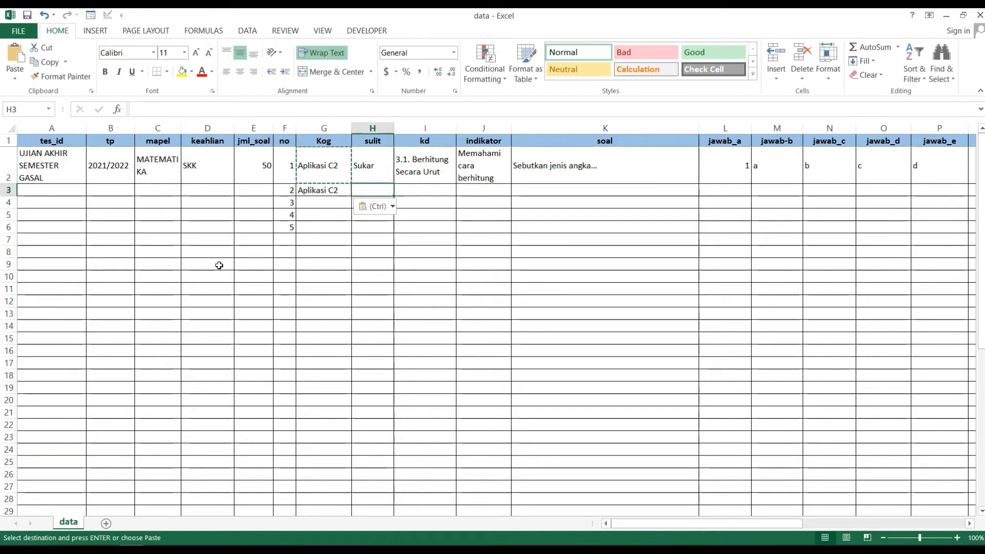
key("Right")
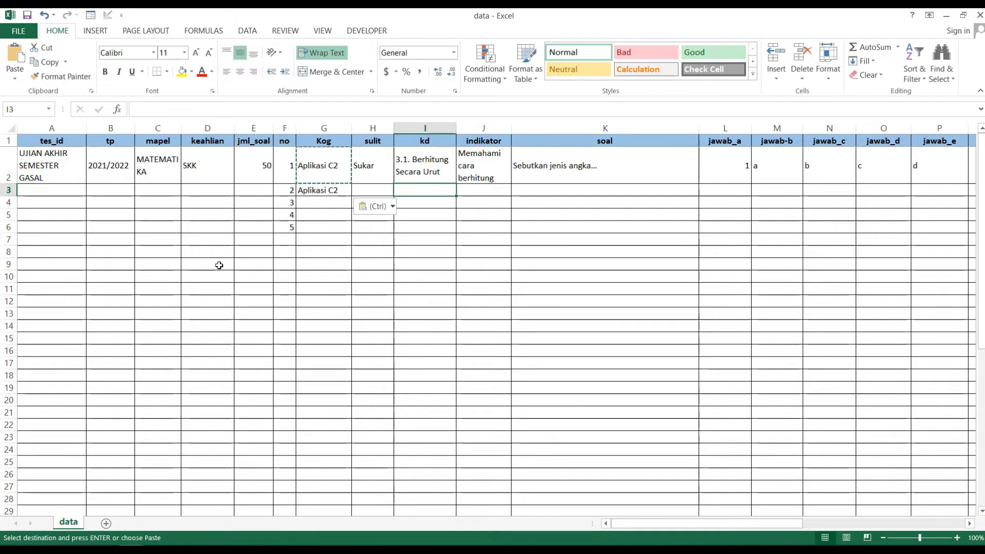
key("Up")
key("Down")
key("Up")
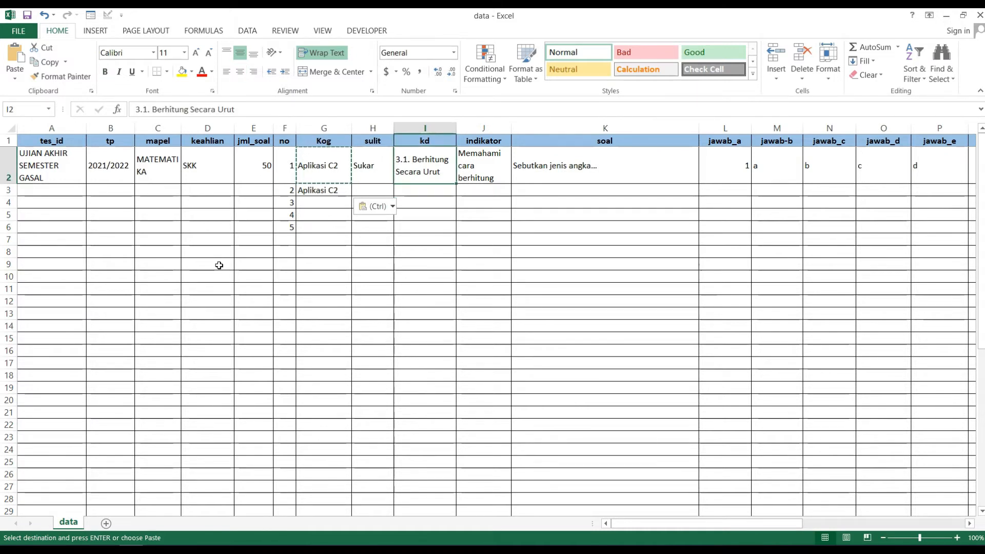
key("Right")
key("Left")
key("Right")
key("Right")
key("Left")
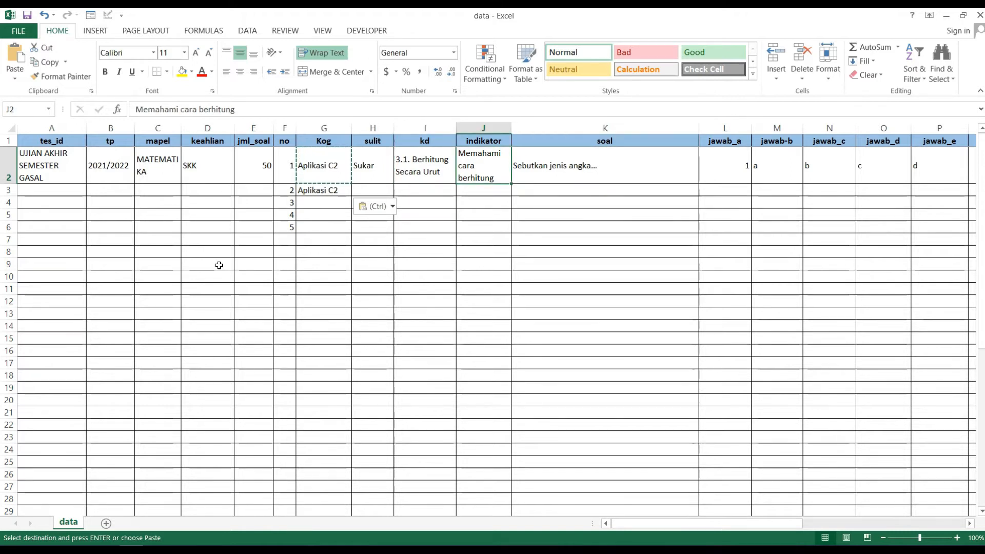
key("Right")
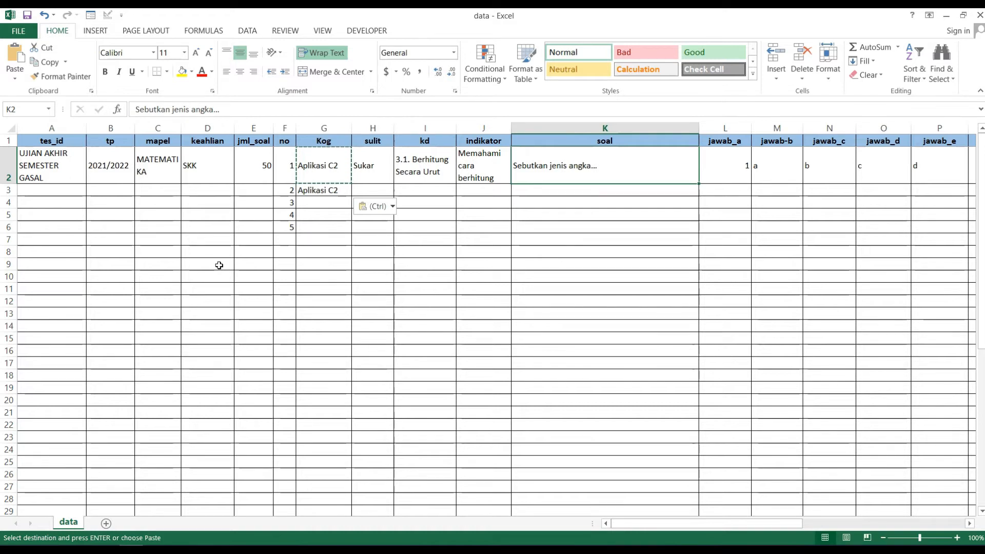
- Review the answer option entries of question 1 in the columns jawab_a through jawab_e
key("Right")
key("Right")
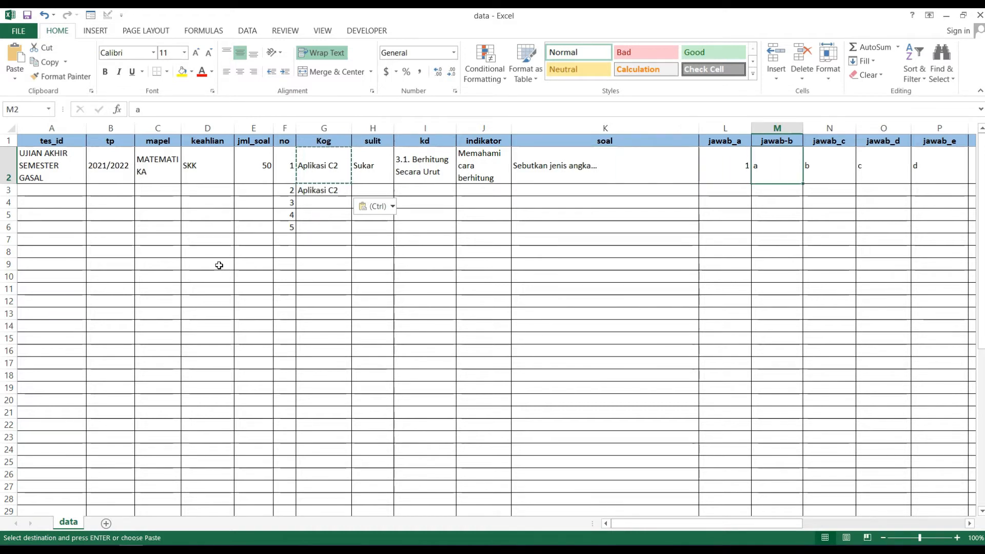
left_click(727, 170)
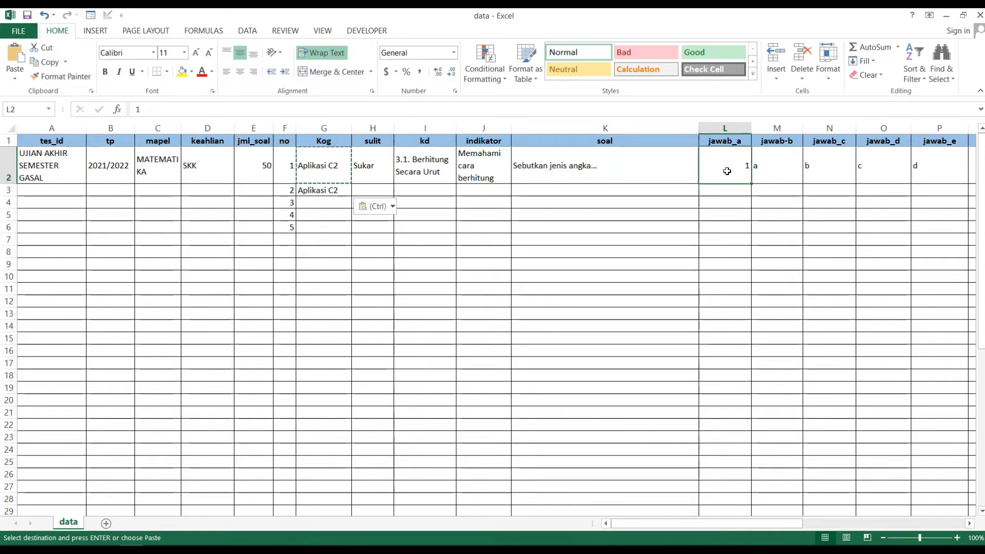
key("Right")
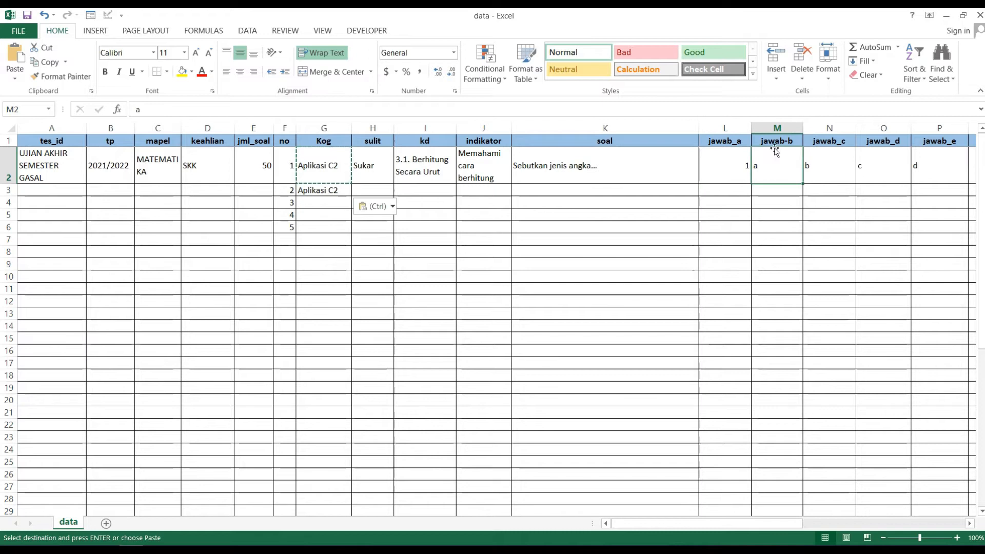
left_click(814, 165)
left_click(860, 169)
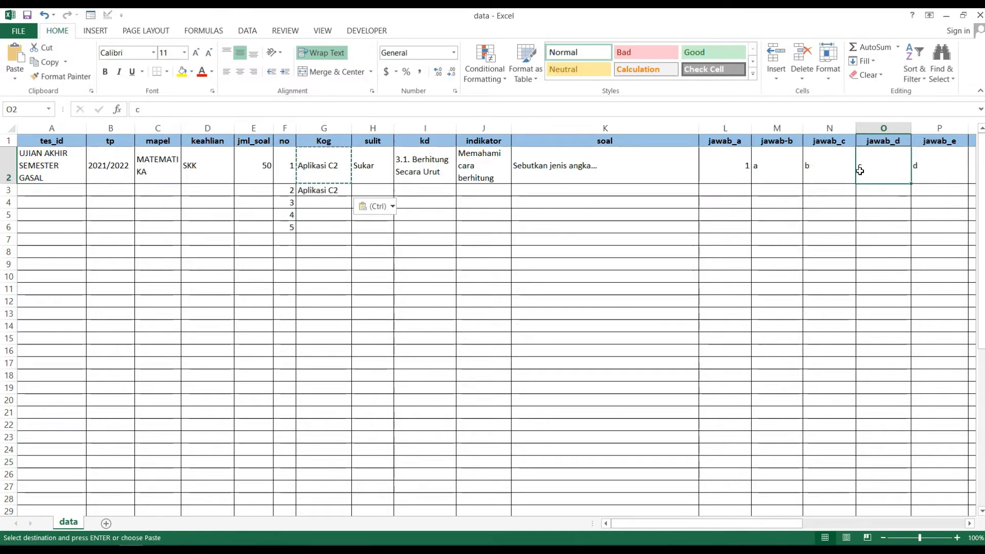
key("Right")
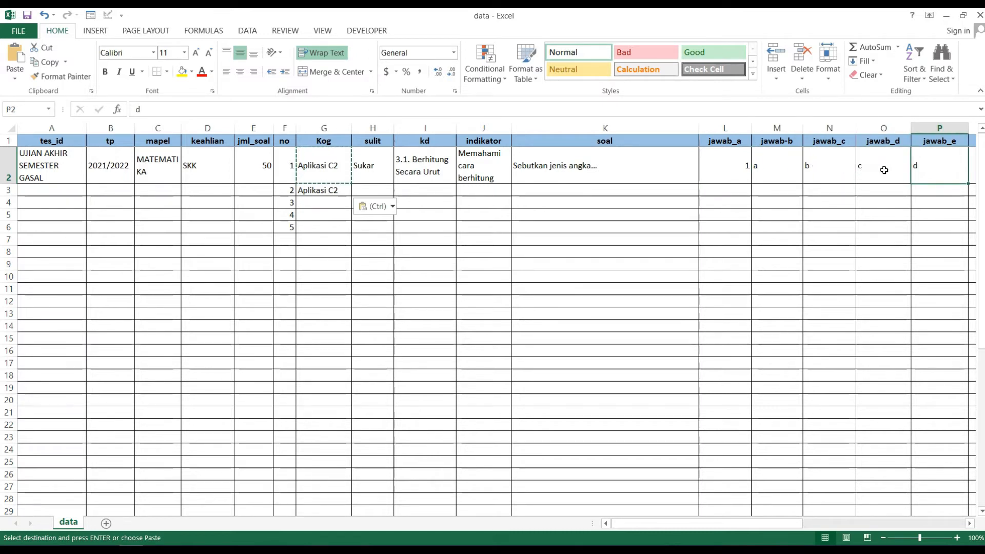
- Review the jawab_e and kunci_jawab entries of question 1 and look through the remaining columns up to nip_validasi
left_click(883, 170)
left_click(939, 142)
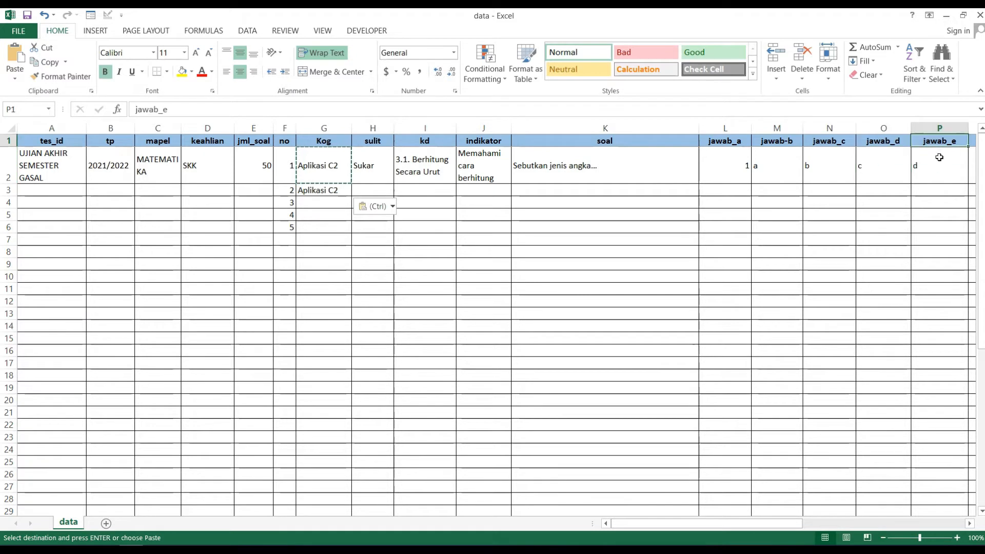
left_click(939, 157)
key("Right")
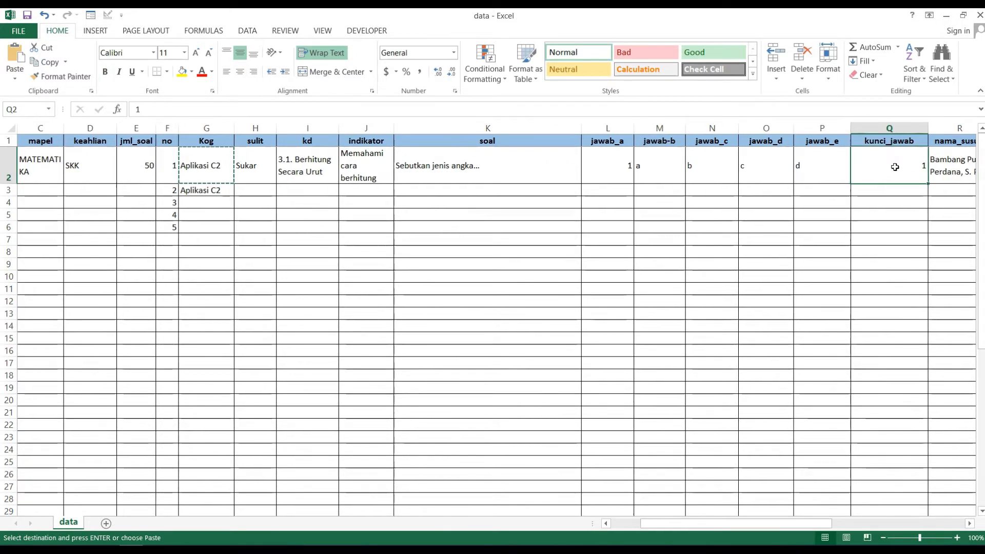
key("Right")
key("Right")
key("Right")
key("Right")
key("Right")
key("Right")
key("Right")
key("Left")
key("Left")
key("Left")
key("Left")
key("Left")
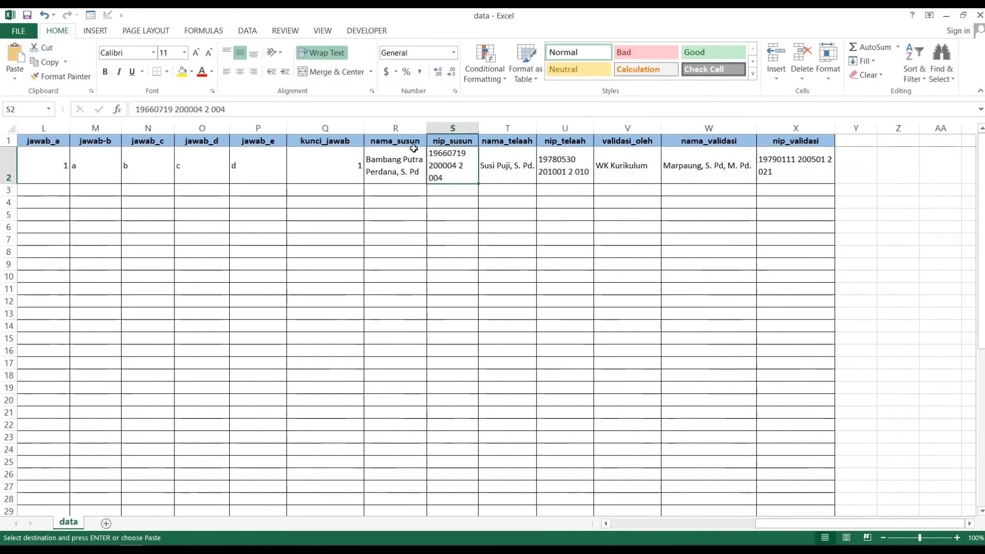
- Check the nama_susun, nip_susun and nama_telaah entries of question 1 with the sheet enlarged to 140%
left_click(394, 170)
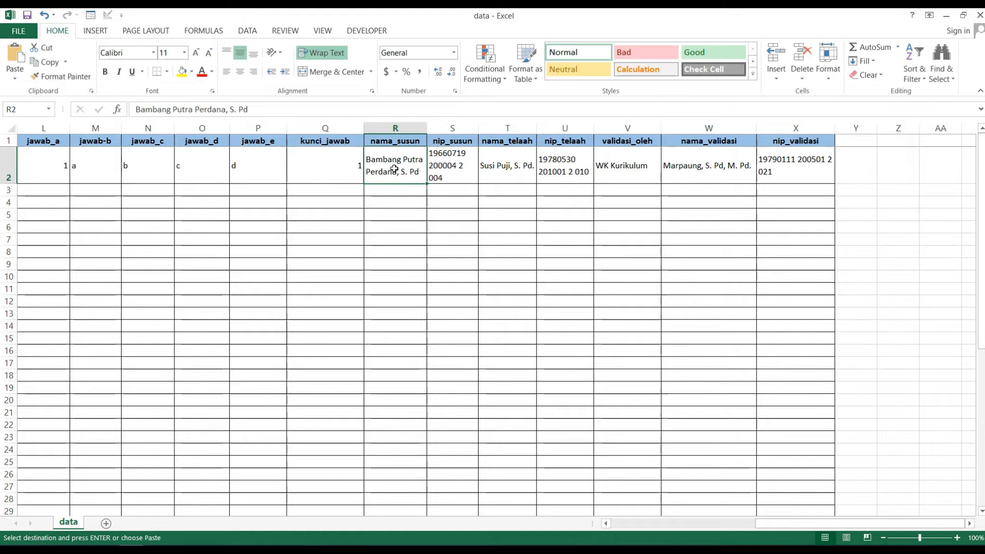
left_click(451, 154)
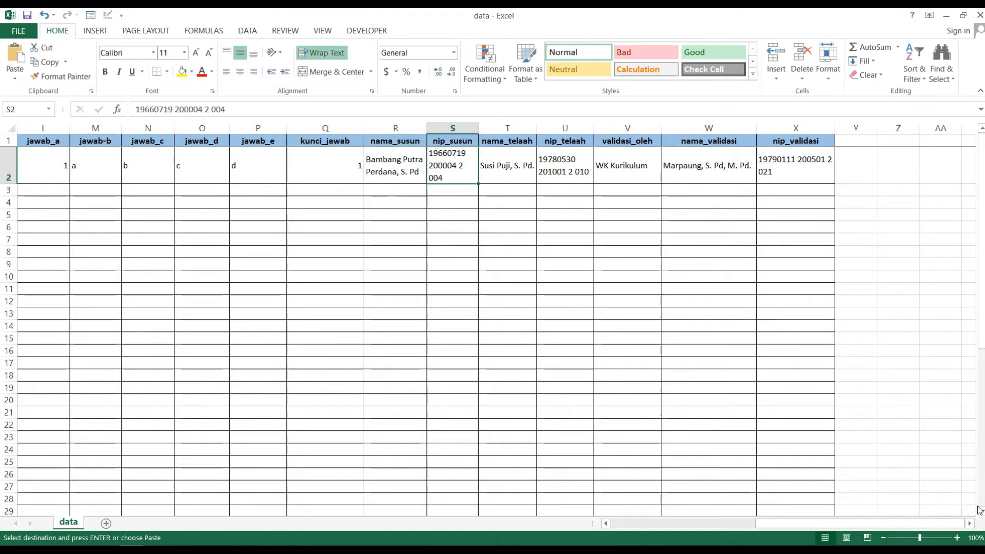
left_click(956, 538)
left_click(957, 538)
left_click(957, 537)
left_click(956, 537)
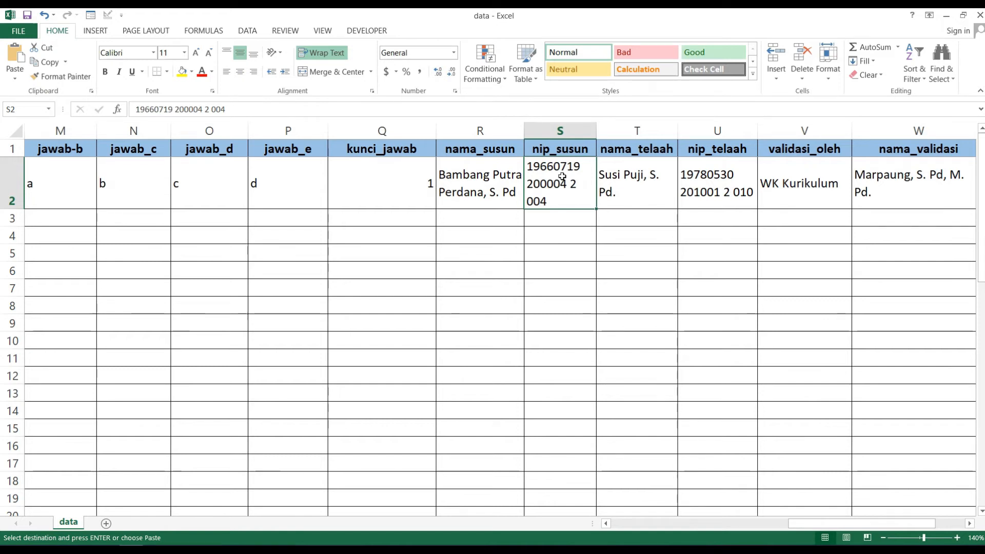
left_click(639, 150)
left_click(640, 177)
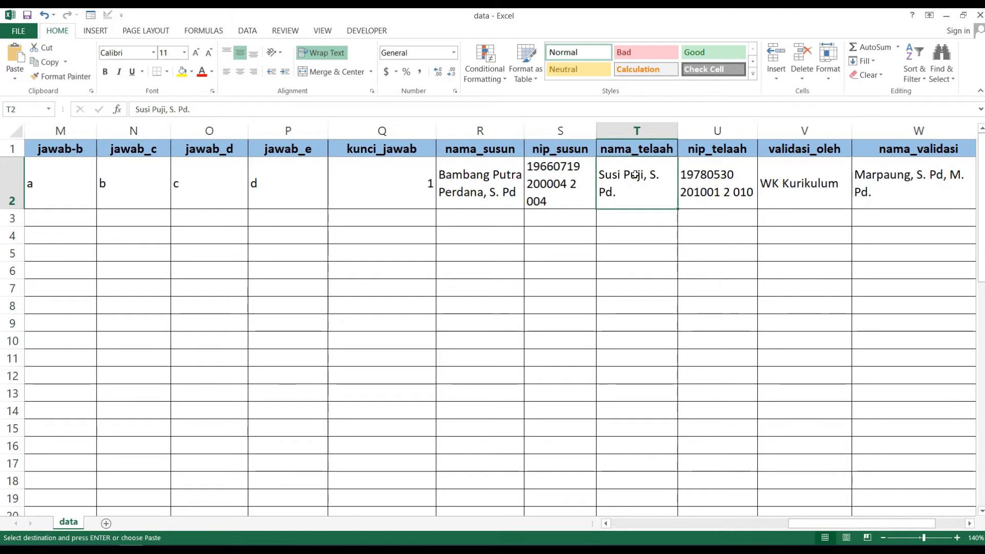
- Review the validasi_oleh, nama_validasi and nip_validasi columns and their entries for question 1
left_click_drag(867, 523, 898, 523)
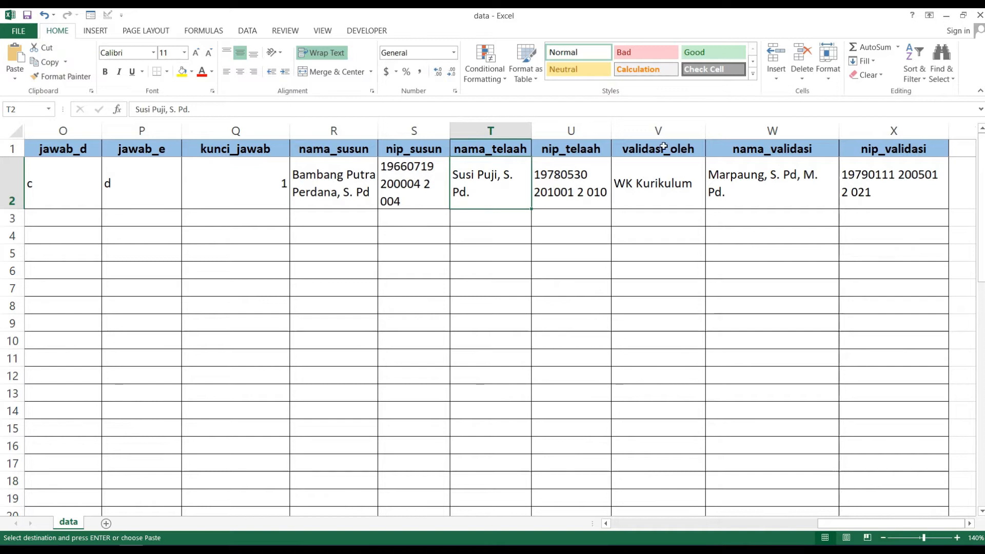
left_click(663, 174)
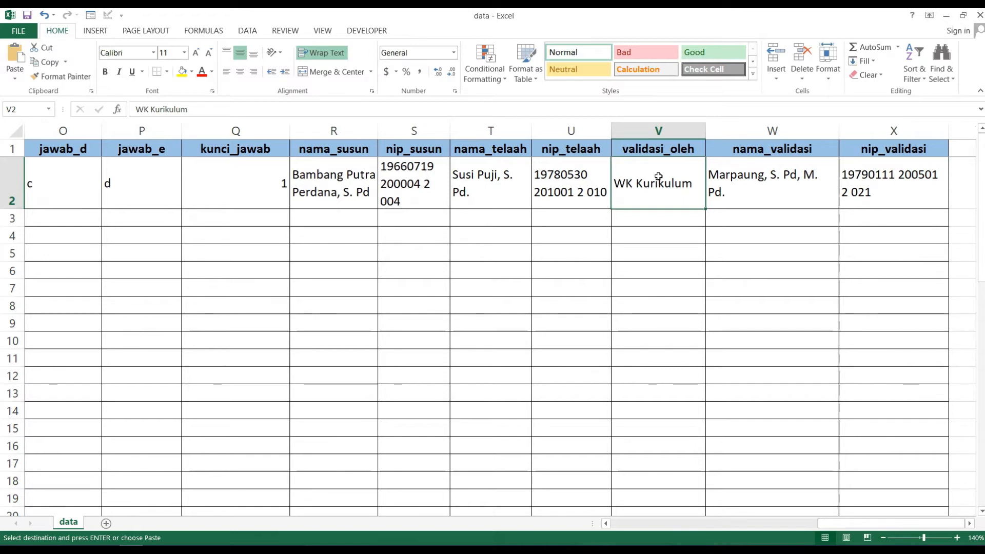
left_click(760, 176)
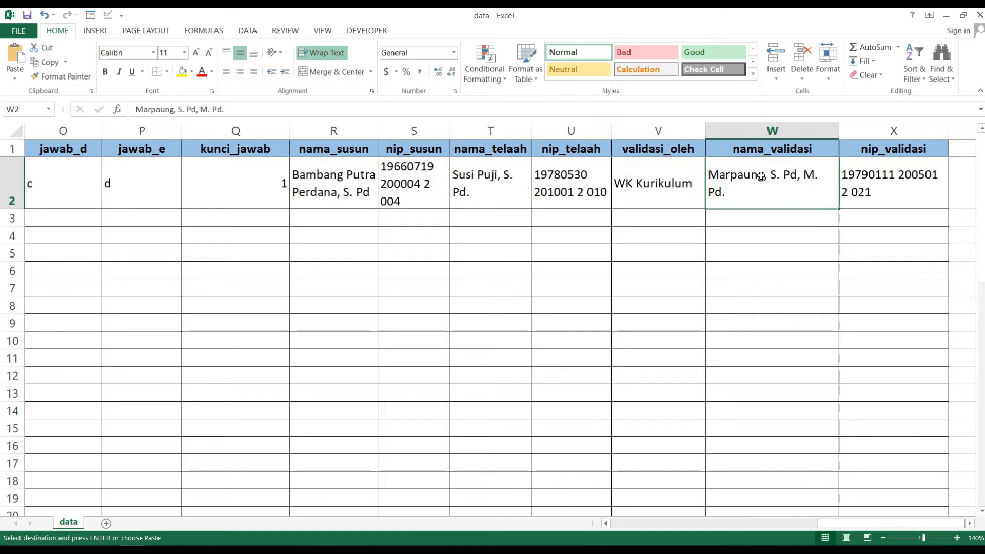
left_click_drag(917, 176, 895, 149)
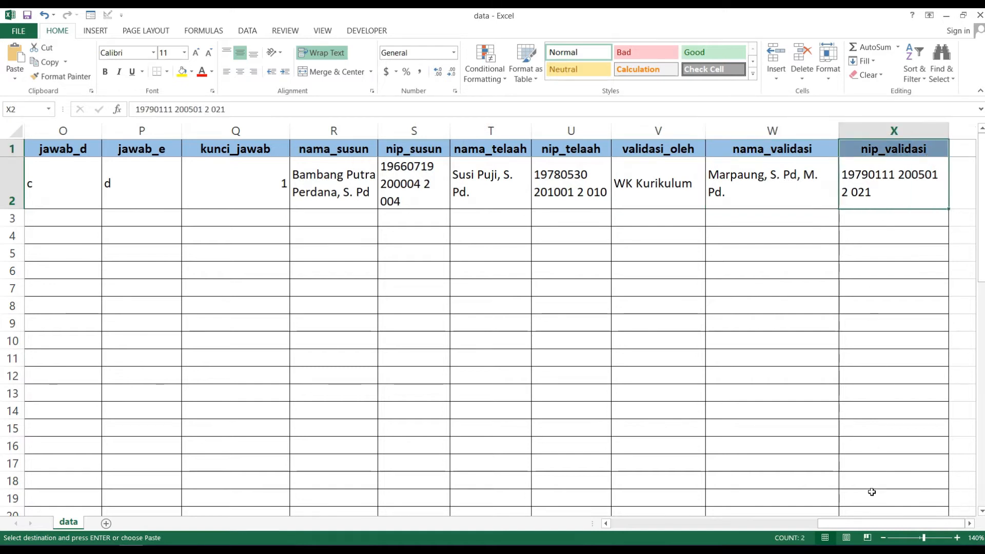
left_click_drag(875, 528, 917, 524)
mouse_move(847, 522)
left_mouse_down()
mouse_move(837, 523)
mouse_move(851, 521)
left_mouse_up()
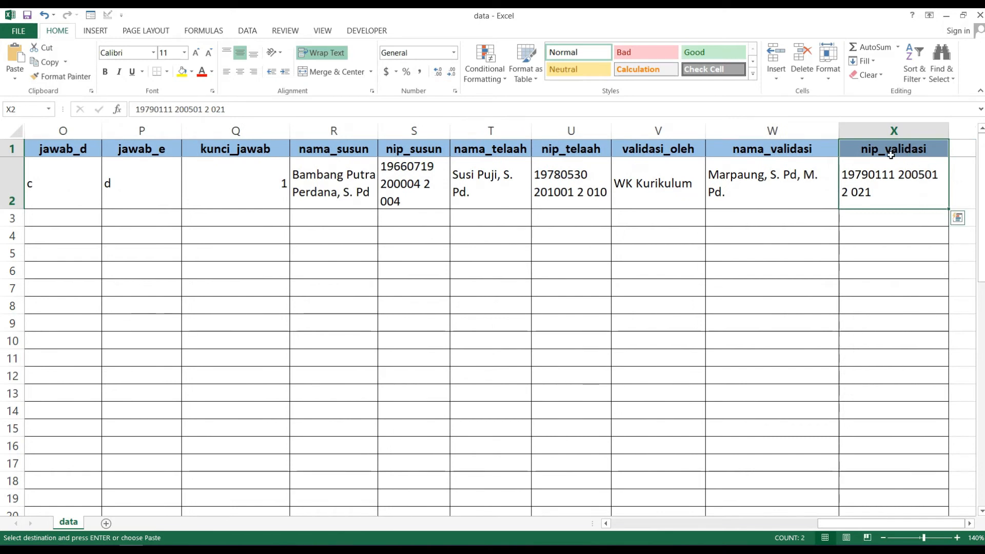
- Fill the tes_id entry UJIAN AKHIR SEMESTER GASAL down from cell A2 through row 11
left_click_drag(855, 525, 635, 534)
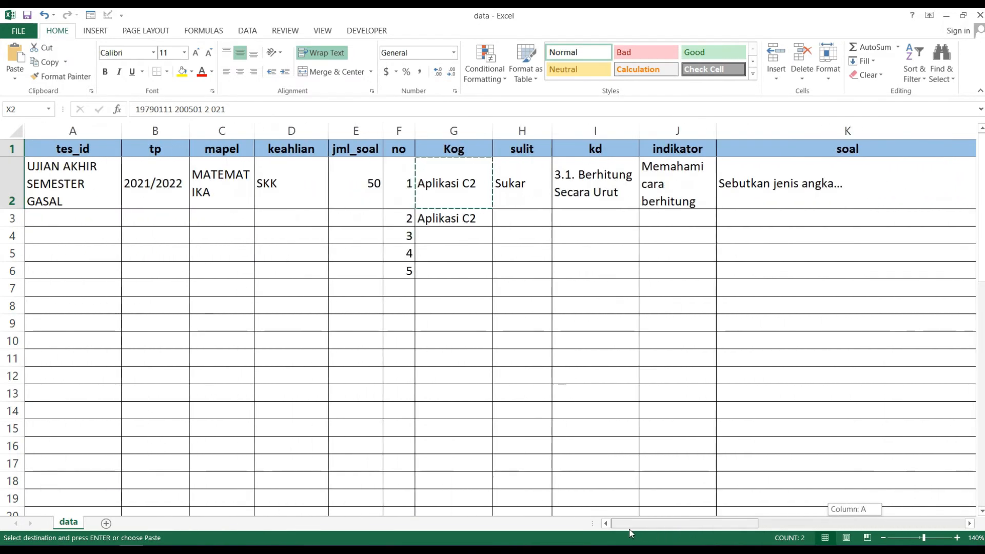
left_click(95, 232)
left_click(84, 215)
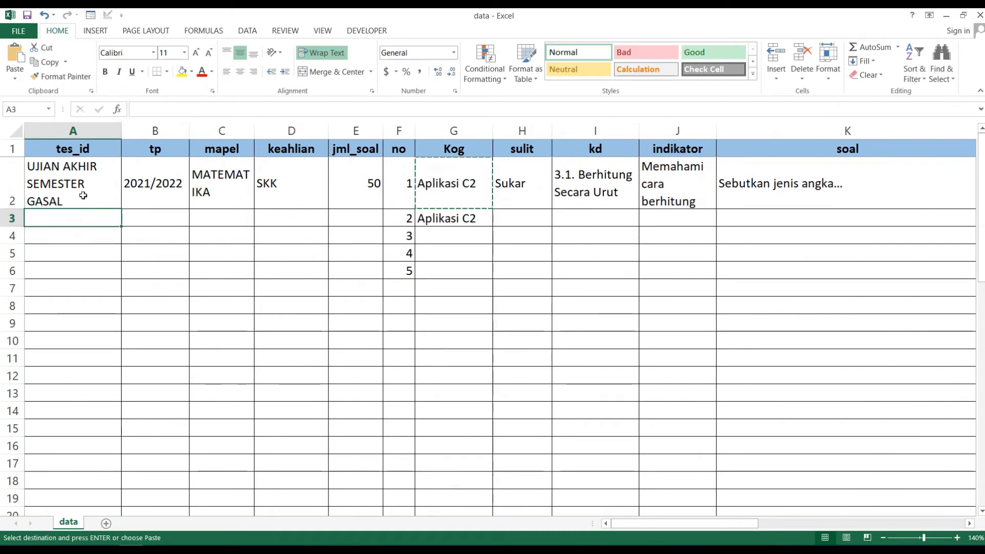
left_click(83, 192)
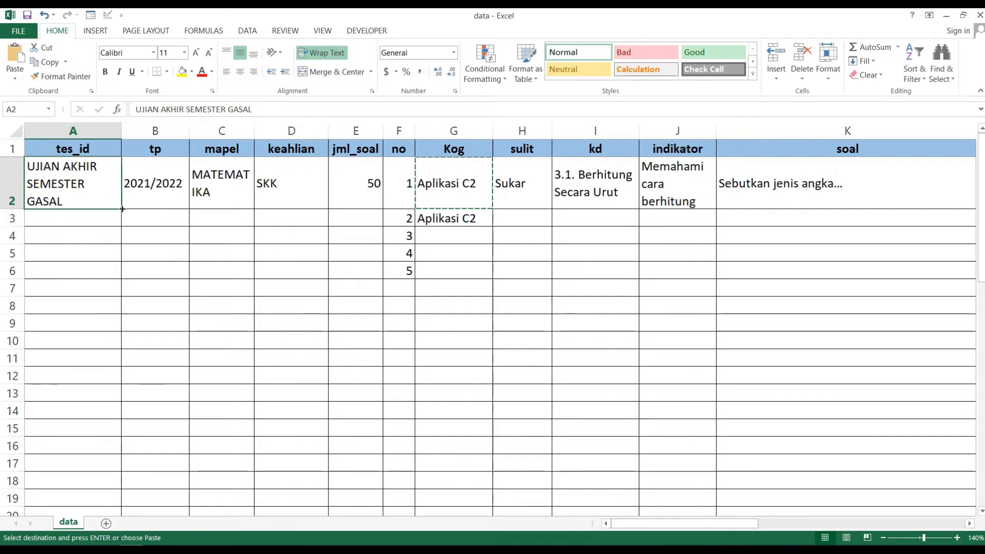
left_click_drag(122, 209, 106, 364)
left_click(80, 194)
left_click(80, 229)
left_click(82, 266)
left_click(77, 328)
left_click(75, 374)
scroll(82, 359, "down", 1)
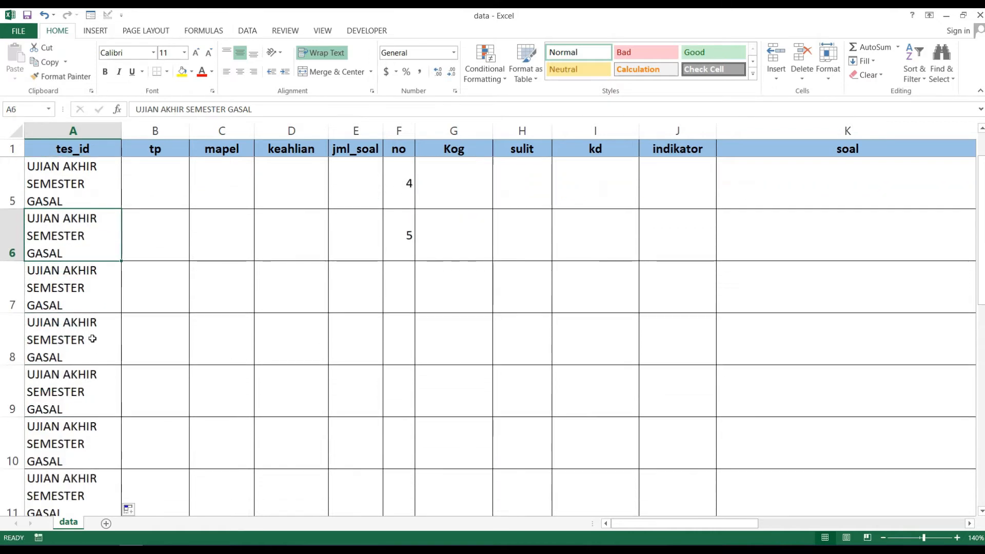
scroll(282, 336, "up", 1)
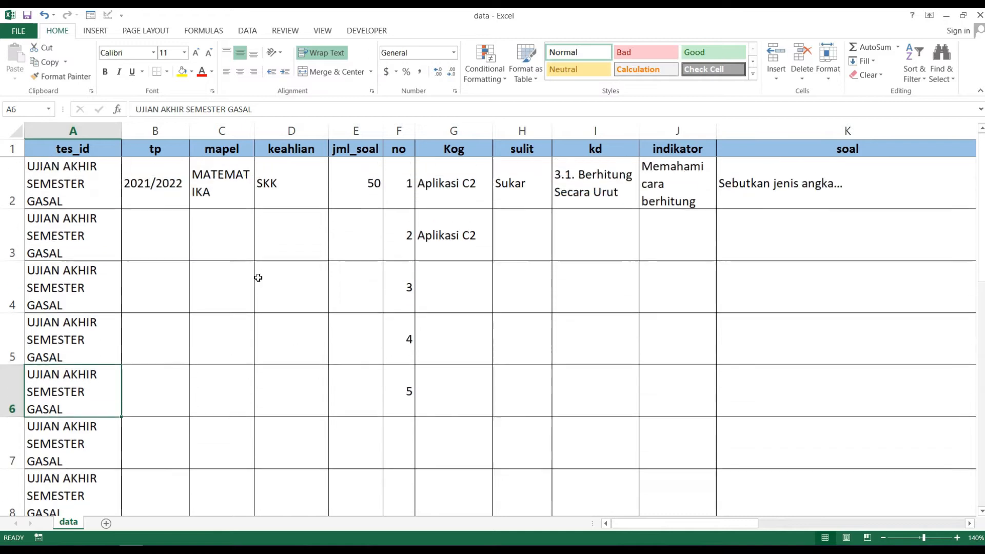
- Repeat the tp value 2021/2022 without incrementing it, from cell B2 down through row 11
left_click(159, 184)
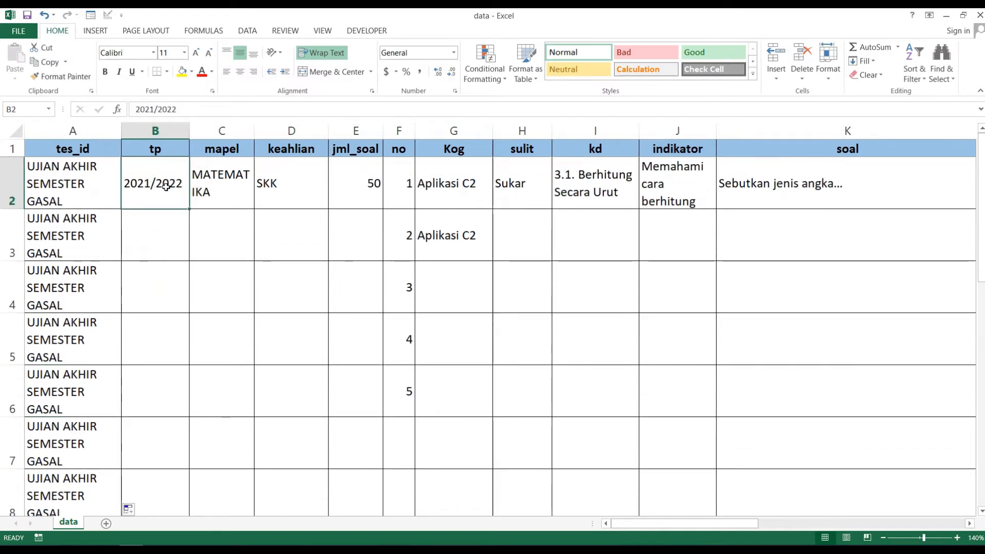
left_click_drag(188, 212, 182, 254)
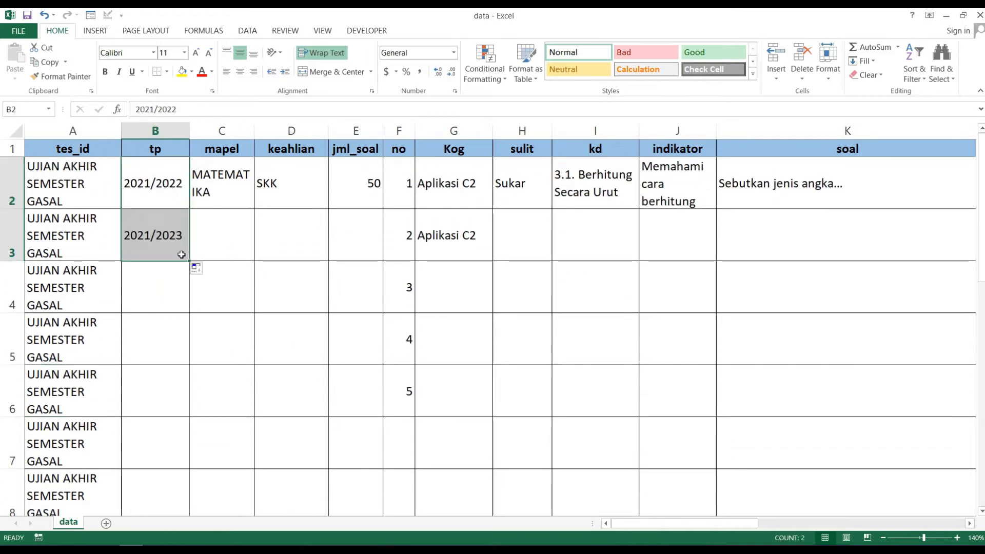
left_click(162, 176)
key("ctrl+c")
key("shift+Down")
key("ctrl+v")
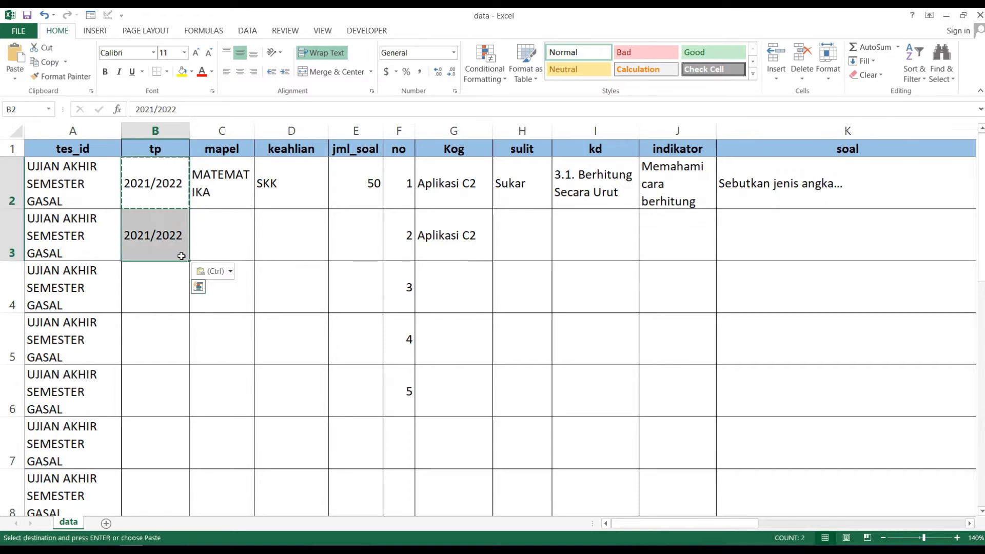
left_click_drag(189, 262, 170, 457)
scroll(204, 281, "up", 2)
- Fill the mapel entry MATEMATIKA and the keahlian entry SKK down from row 2 through row 11
left_click(241, 200)
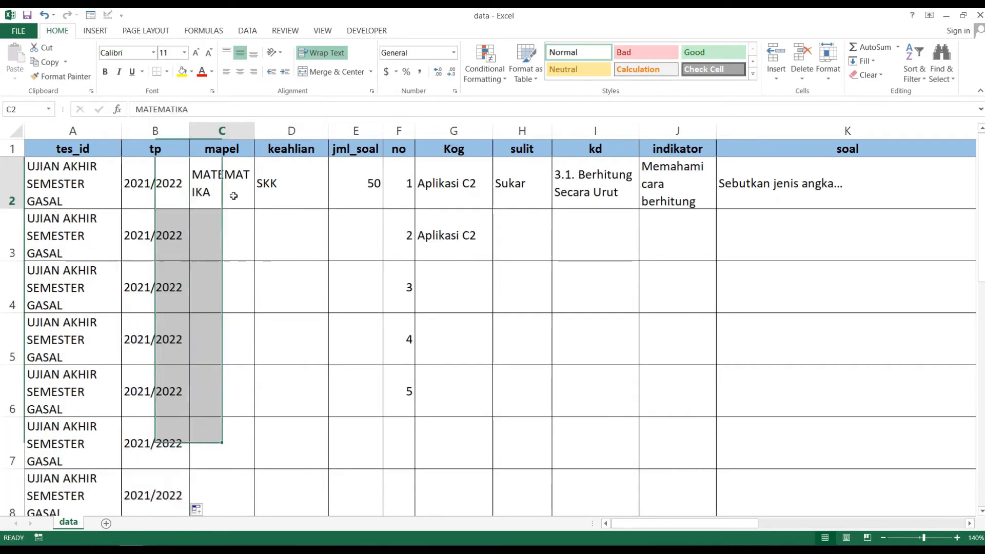
left_click_drag(252, 208, 237, 446)
scroll(257, 359, "up", 2)
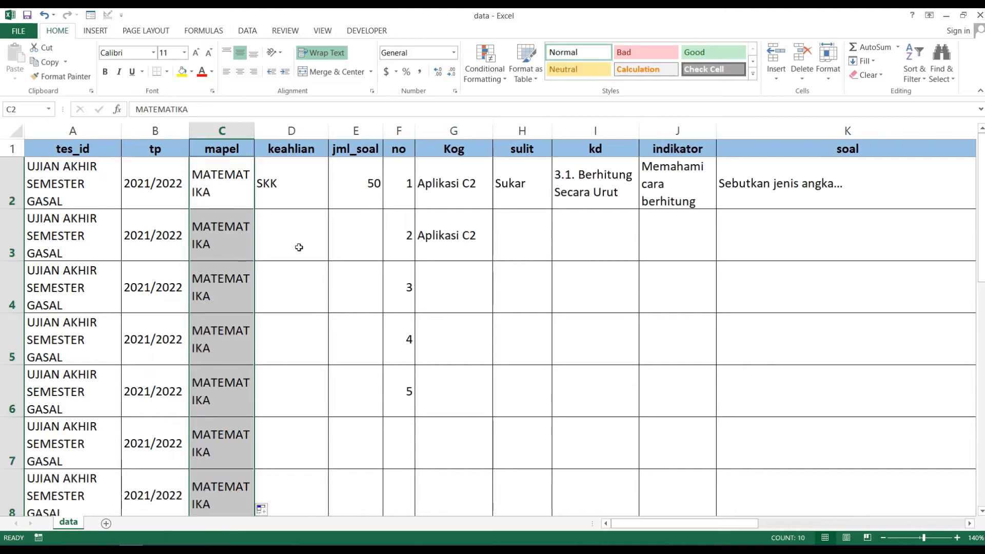
left_click(318, 205)
left_click_drag(327, 208, 313, 462)
scroll(334, 410, "up", 2)
- Copy the jml_soal value 50 from cell E2 down through row 11
left_click(373, 194)
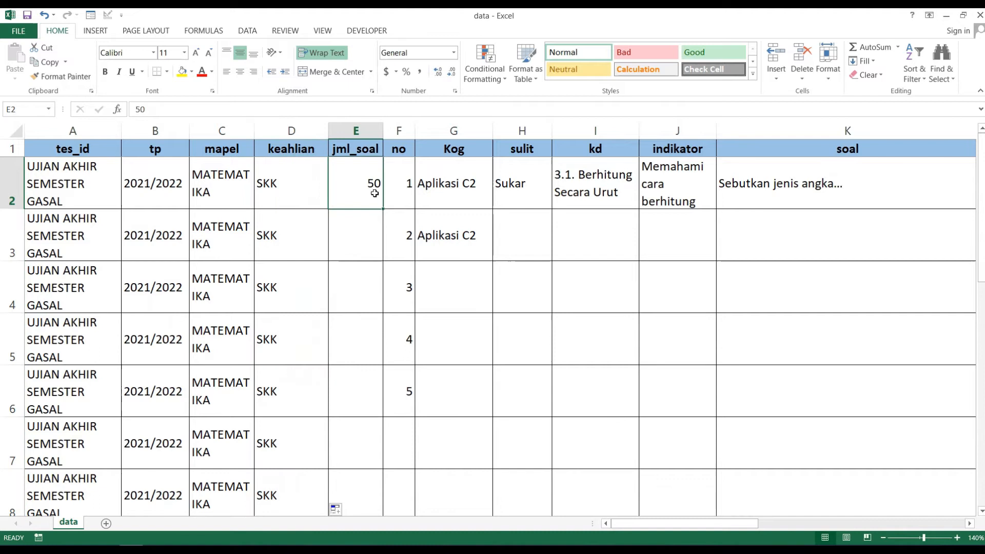
key("ctrl+c")
left_click(359, 231)
key("ctrl+v")
left_click_drag(367, 183, 356, 469)
scroll(339, 389, "up", 2)
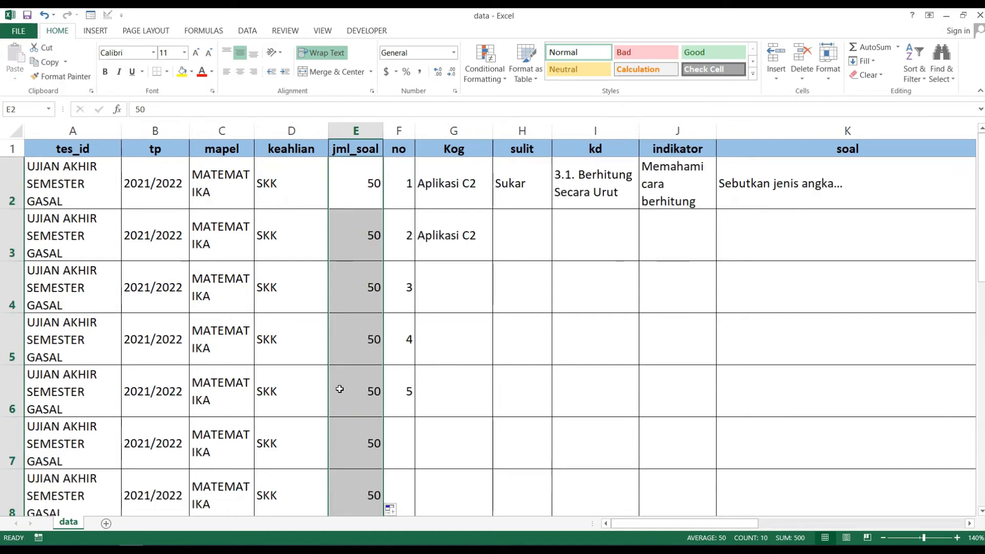
- Extend the question numbers in the no column to 10 and fill the Kog entry Aplikasi C2 down through row 11
left_click_drag(397, 193, 403, 449)
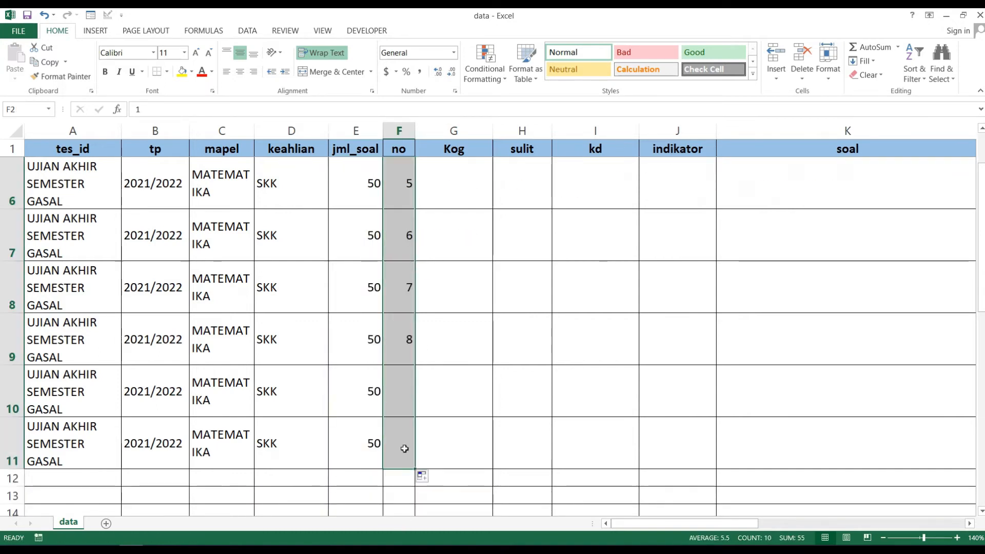
scroll(404, 448, "up", 1)
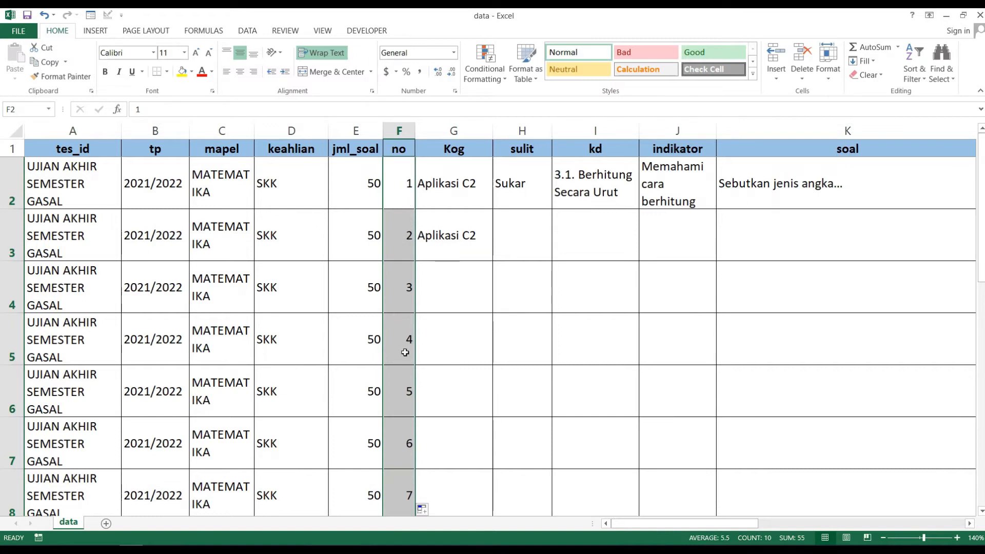
left_click_drag(455, 180, 455, 220)
left_click_drag(492, 259, 466, 438)
scroll(446, 376, "up", 1)
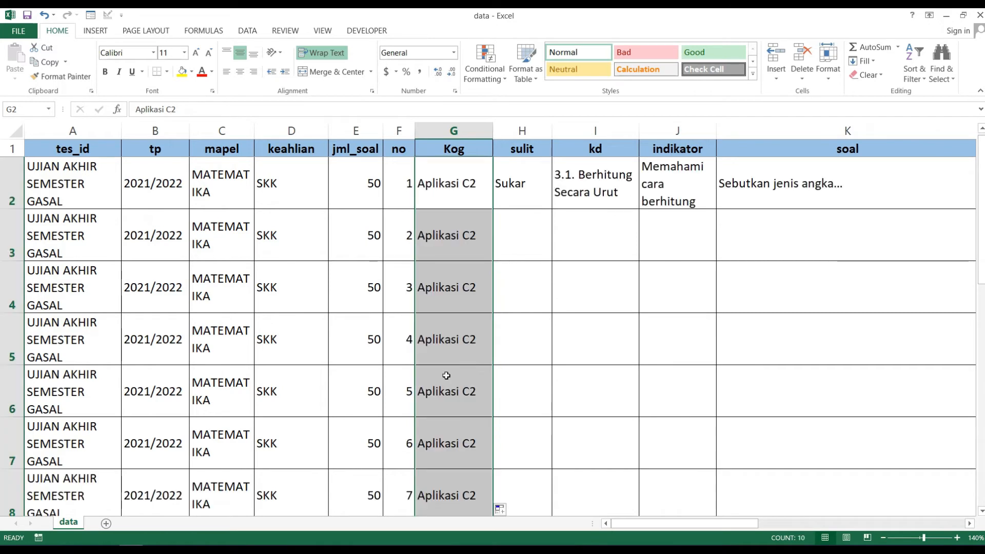
- Enter the sulit levels Mudah, Sedang and Sukar for questions 2, 3 and 4 in cells H3 to H5
left_click(518, 247)
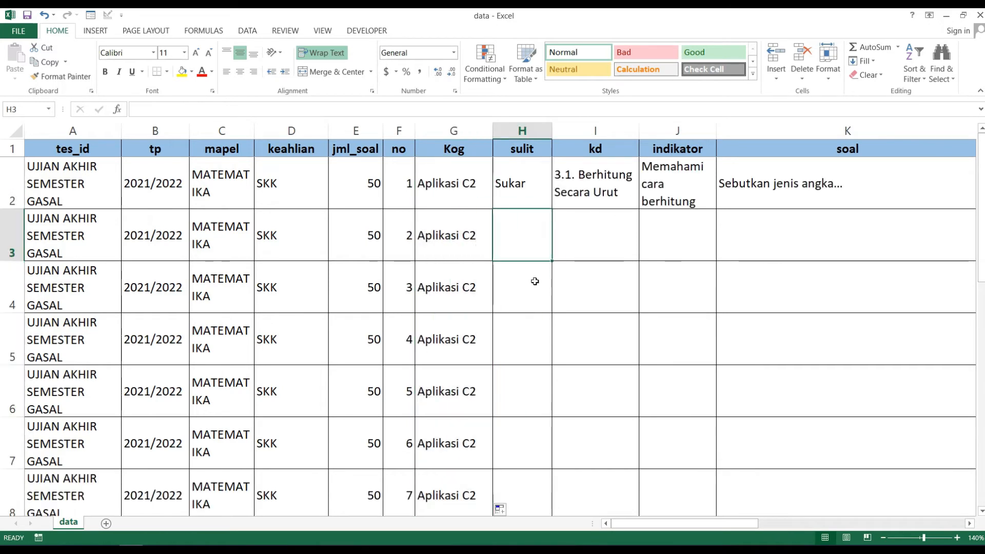
type("sE")
type("Mudah")
key("Return")
type("Sedang")
key("Return")
type("Sukar")
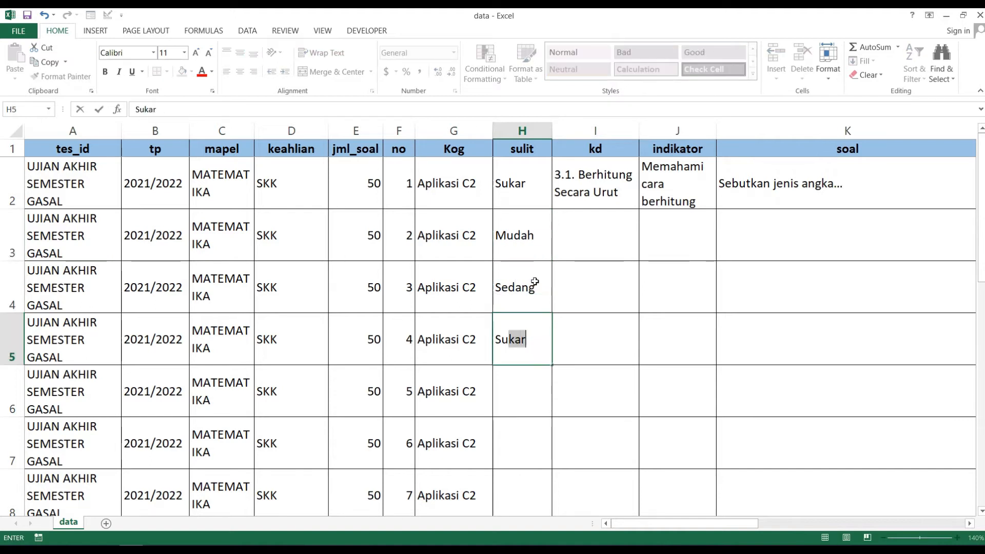
key("Return")
- Set the sulit levels of questions 5, 6 and 7 to Mudah, Sedang and Sukar
type("m")
key("Return")
type("sedang")
key("Return")
type("su")
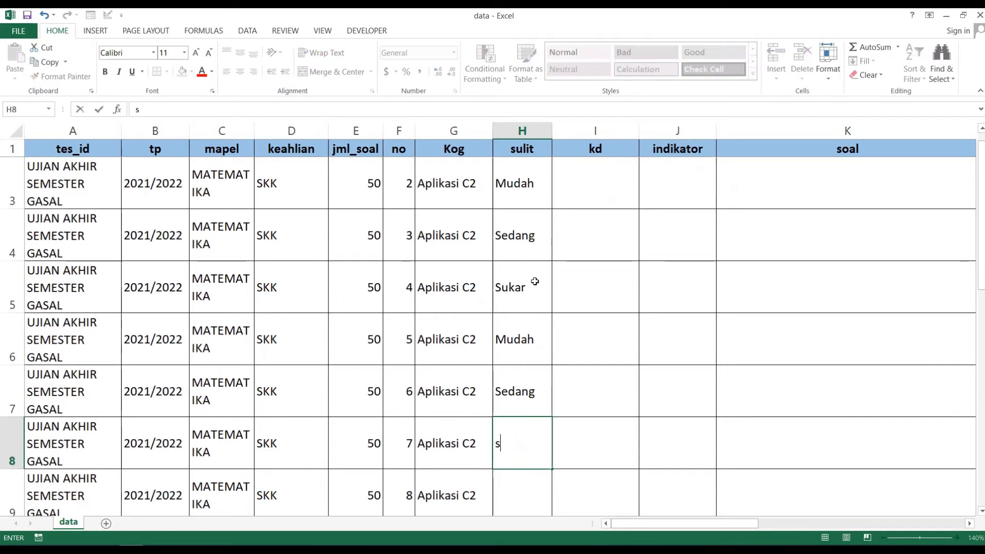
key("Return")
- Enter the sulit levels Mudah, Mudah and Sukar for questions 8, 9 and 10 in cells H9 to H11
type("m")
key("Return")
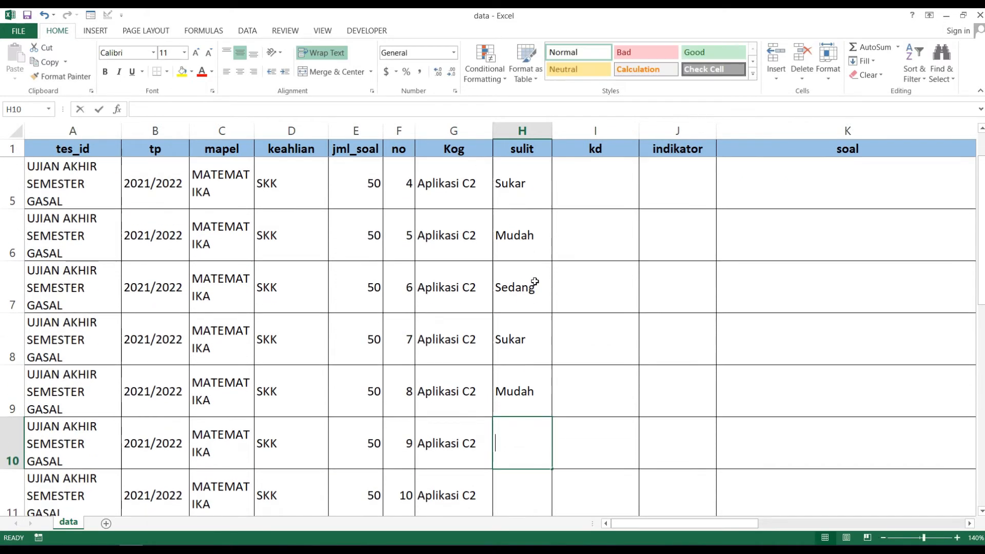
type("m")
key("Return")
type("s")
key("Return")
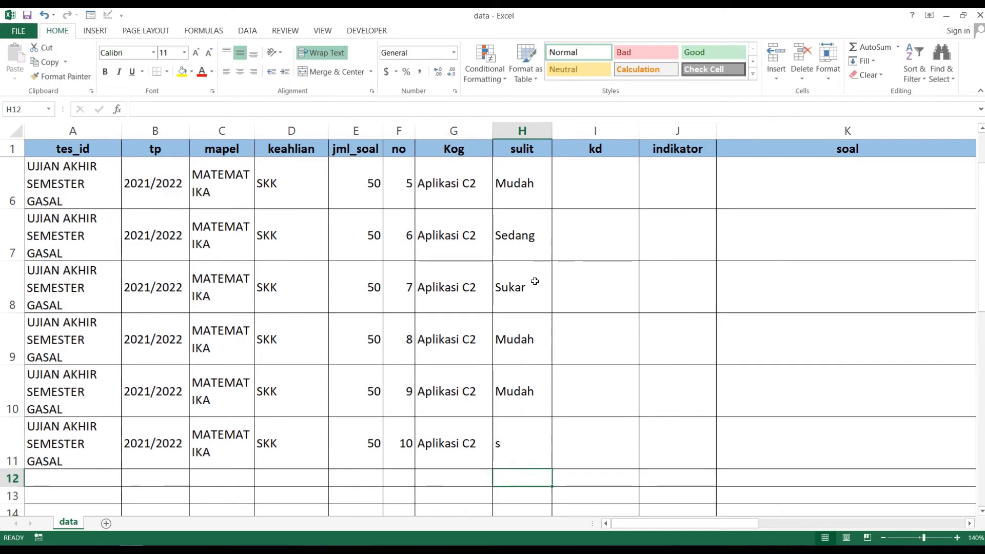
key("Up")
type("su")
scroll(579, 330, "up", 2)
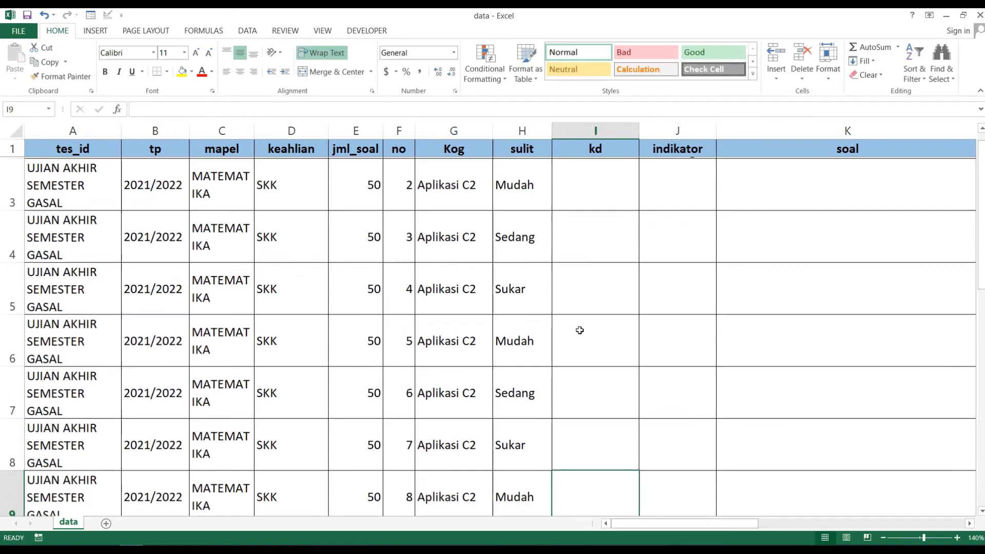
- Enter 3.1. Menghitung Luas Bangunan as the kd of question 2 in cell I3
left_click(591, 192)
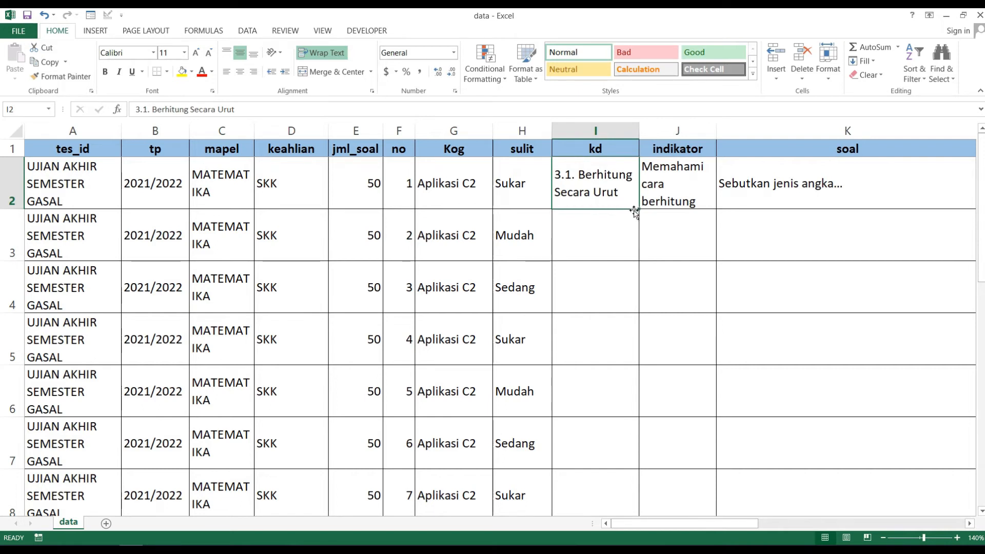
left_click(616, 231)
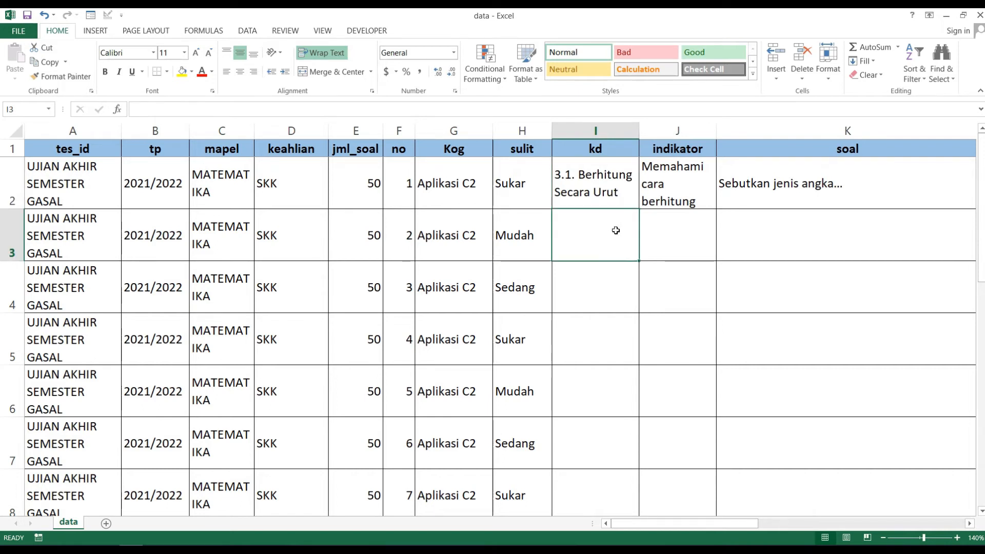
type("3")
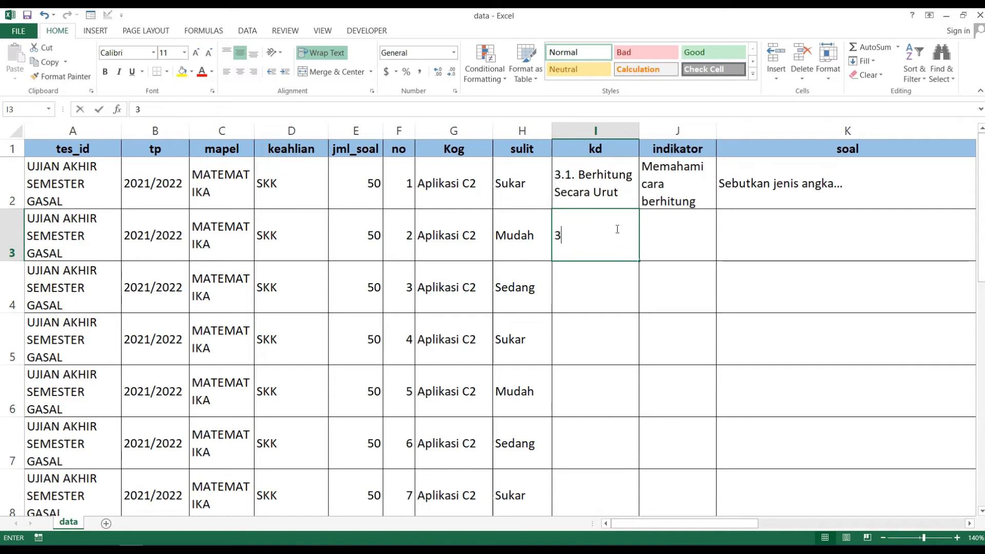
type(".1")
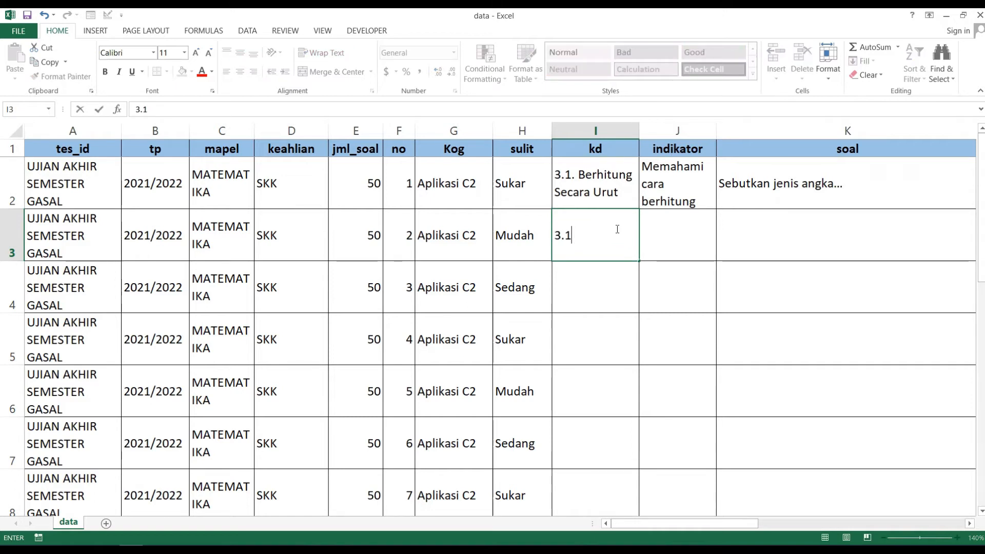
type(". Menghitung Luas Ba")
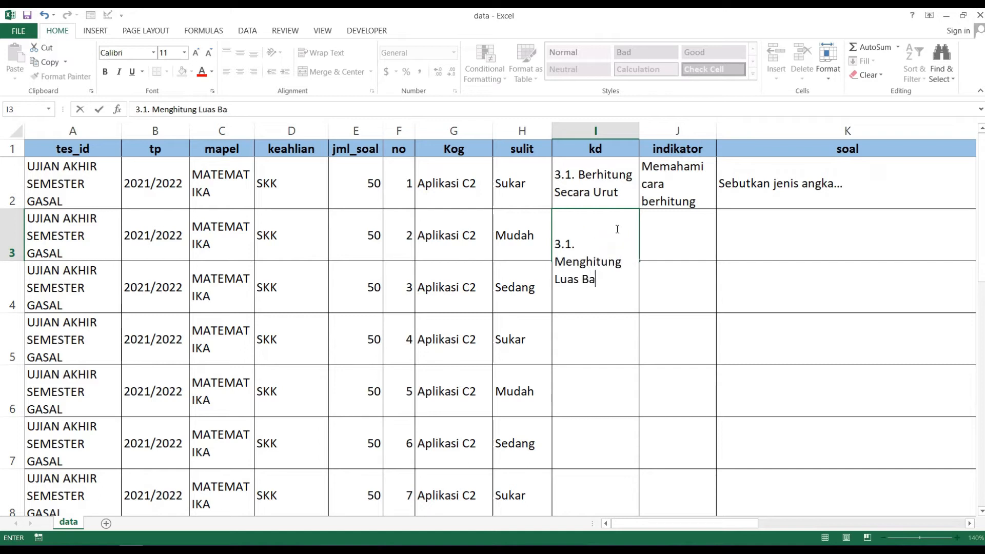
type("ngunan")
key("ctrl+Return")
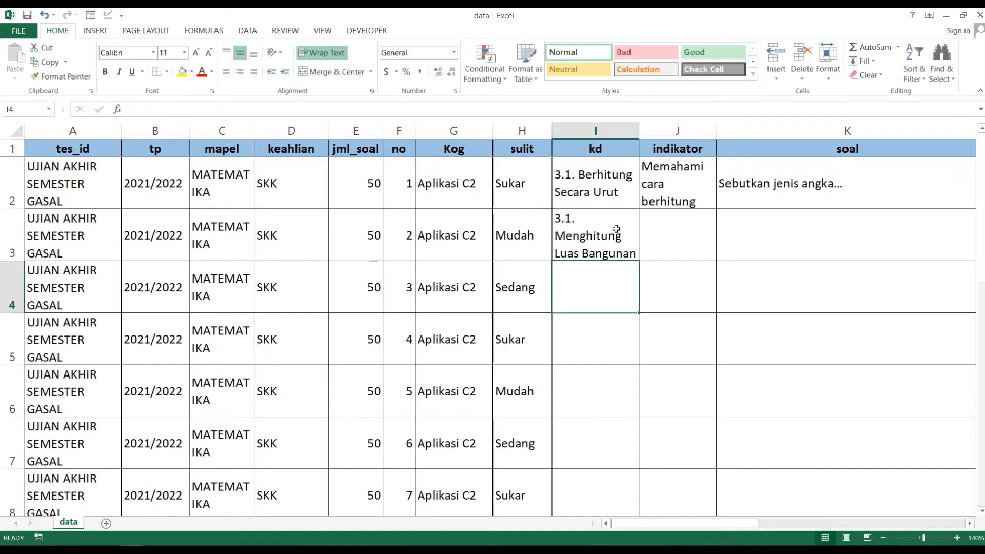
- Copy the two kd entries in I2:I3 into cells I4:I5 for questions 3 and 4
scroll(620, 234, "down", 1)
scroll(619, 234, "up", 1)
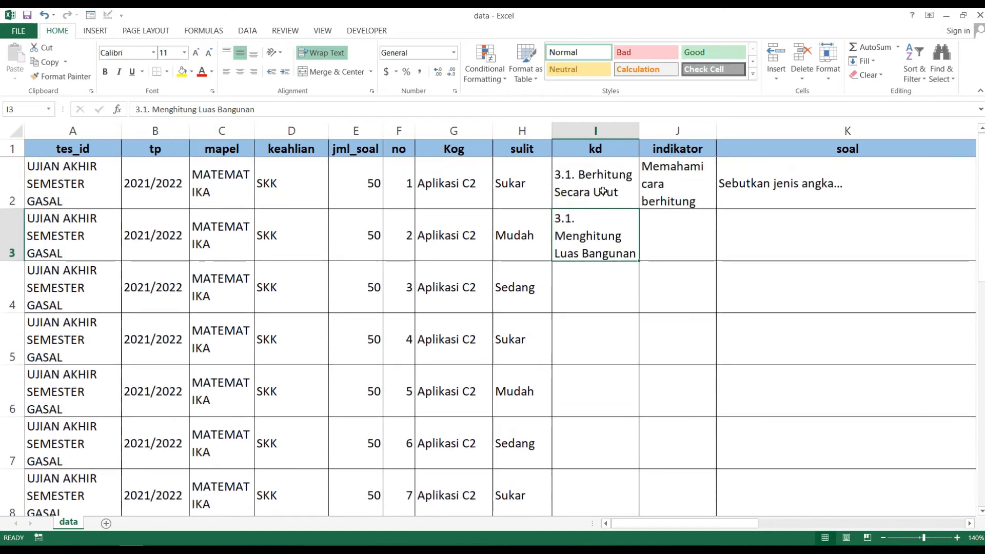
left_click_drag(616, 185, 615, 236)
key("ctrl+c")
left_click(595, 279)
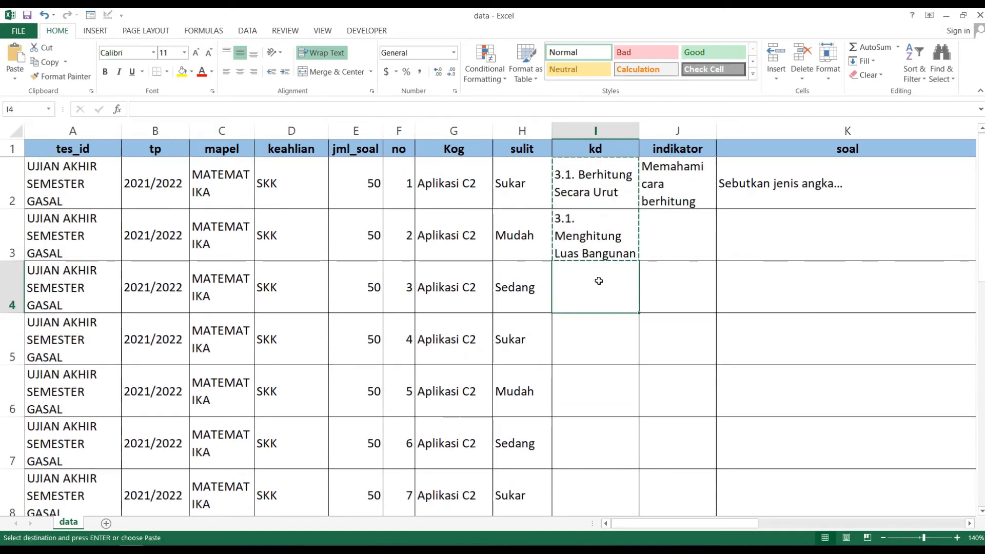
scroll(596, 288, "down", 3)
scroll(592, 230, "up", 1)
scroll(592, 230, "up", 1)
- Paste the copied pair of kd entries repeatedly into cells I6 to I11 for questions 5 to 10
left_click(589, 248)
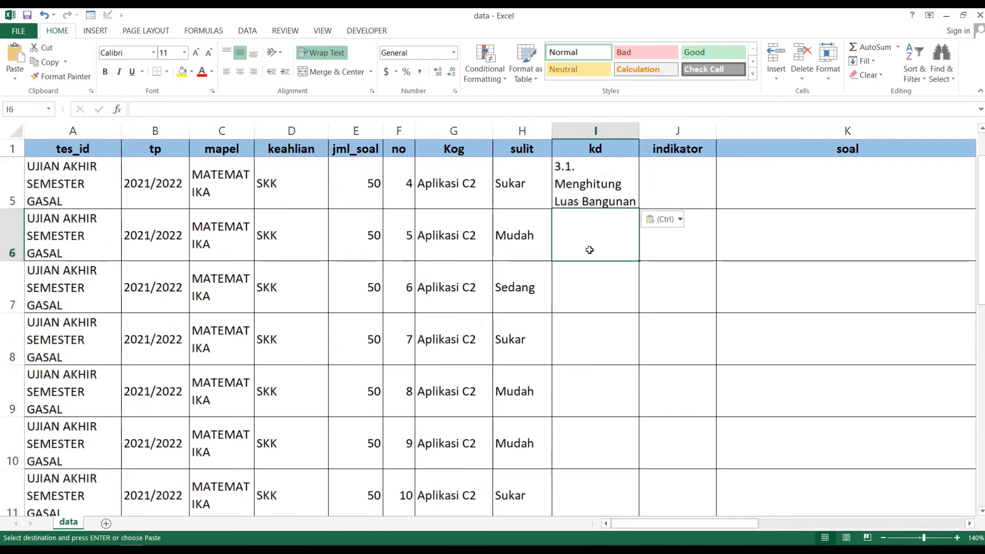
key("ctrl+v")
left_click(591, 291)
left_click(593, 334)
key("ctrl+v")
scroll(594, 340, "down", 2)
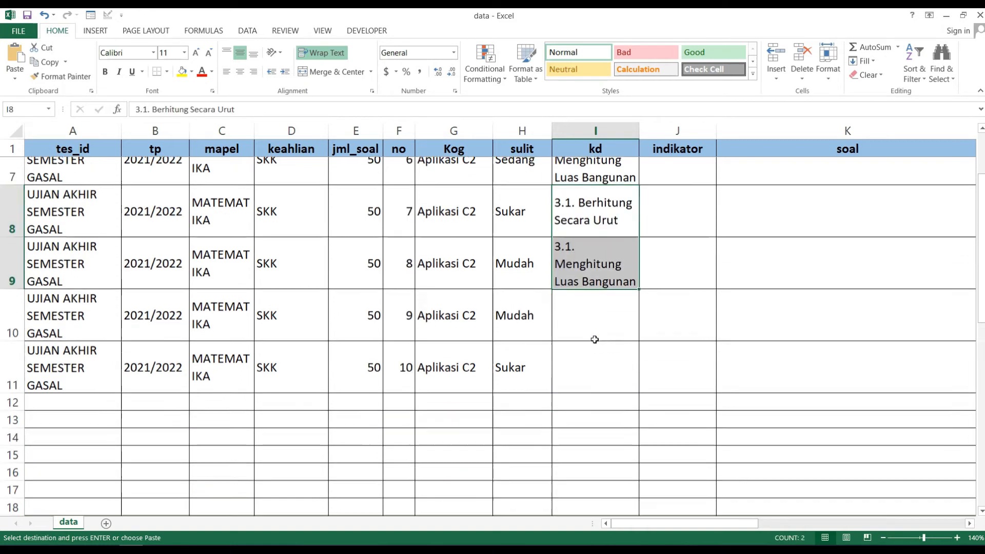
scroll(584, 232, "up", 1)
left_click(587, 272)
key("ctrl+v")
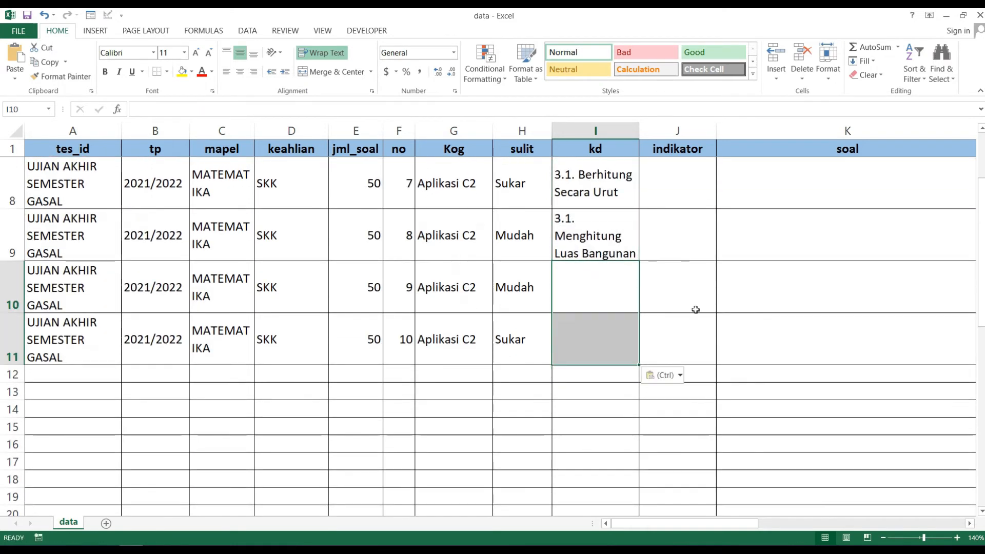
- Fill the indikator entry Memahami cara berhitung from J2 down through row 11
scroll(708, 310, "up", 2)
left_click(688, 200)
left_click_drag(716, 209, 737, 396)
- Enter the soal texts Berapakah luas bangunan rumahmu in K3 and contoh soal berikutnya in K4
left_click(800, 212)
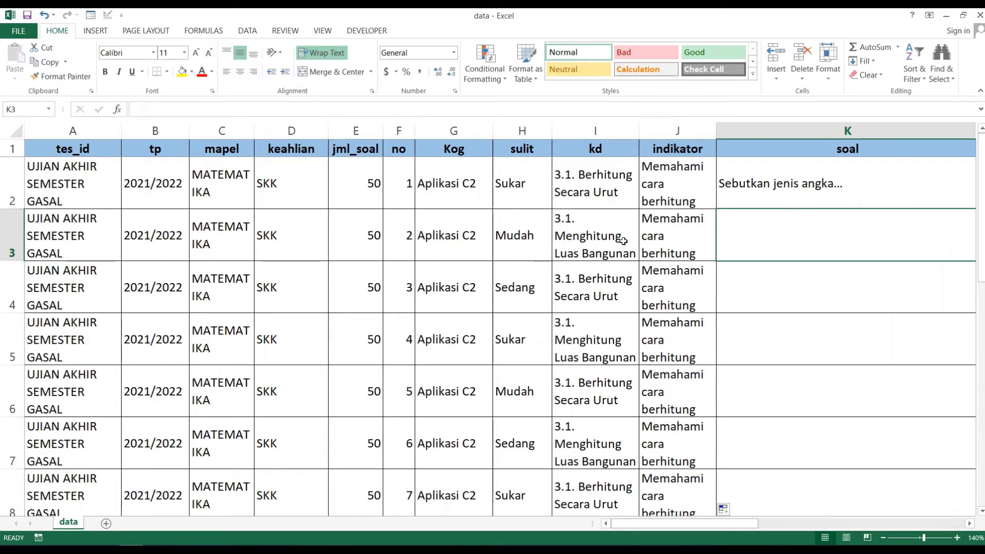
type("Berapakah luas bangunan rumahmu")
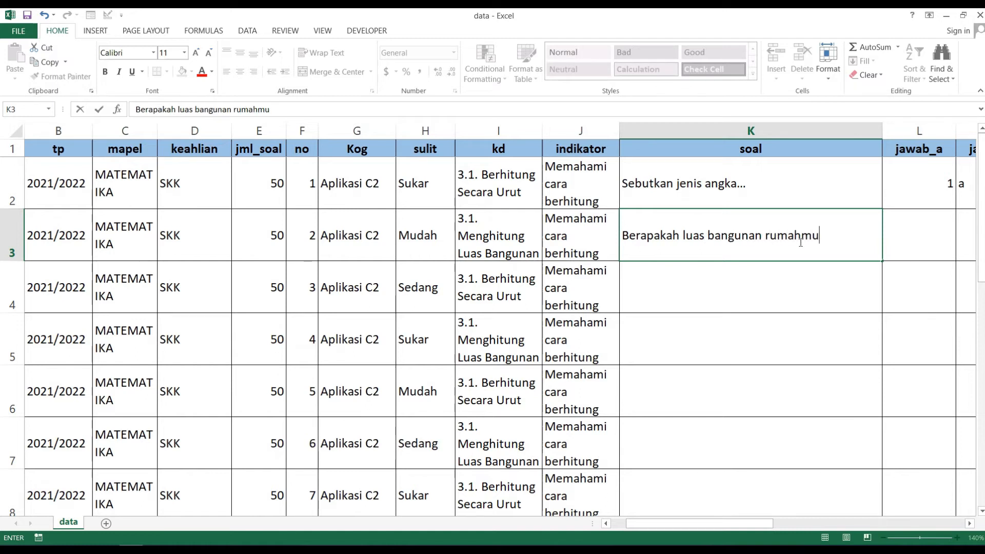
key("Return")
key("Up")
key("Down")
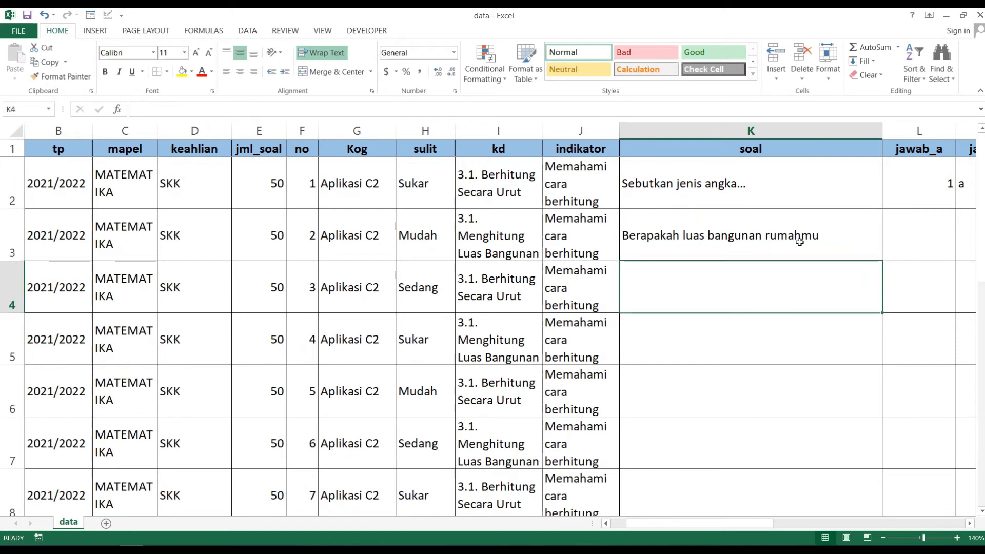
type("contoh soal berik")
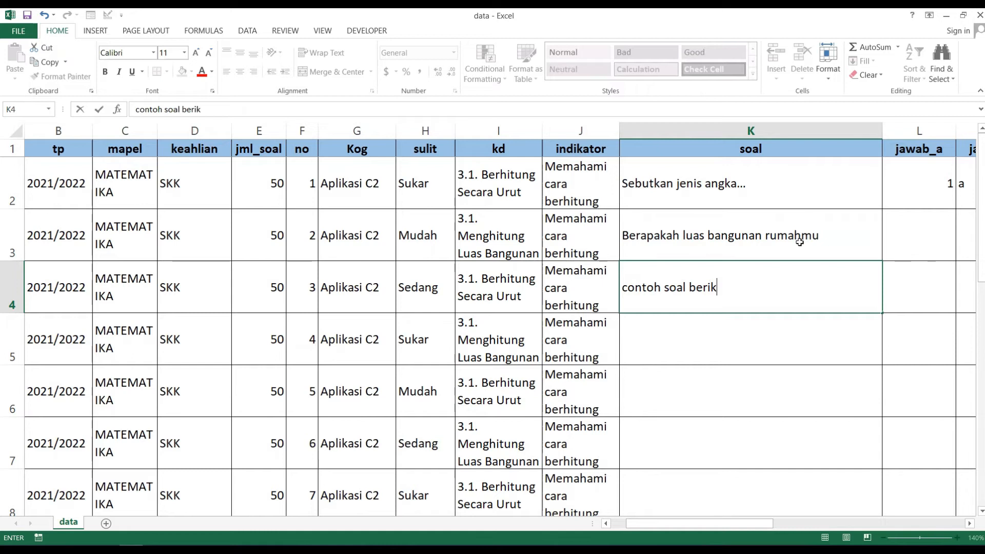
type("utnya")
key("Return")
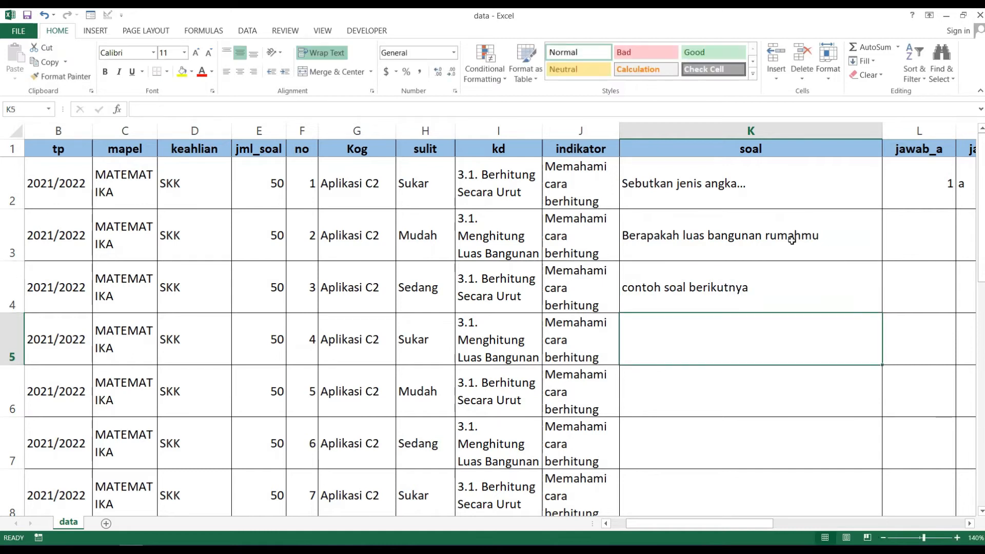
- Copy the question text in K3 into cells K5, K6 and K7 for questions 4 to 6
left_click(792, 240)
key("ctrl+c")
left_click(747, 308)
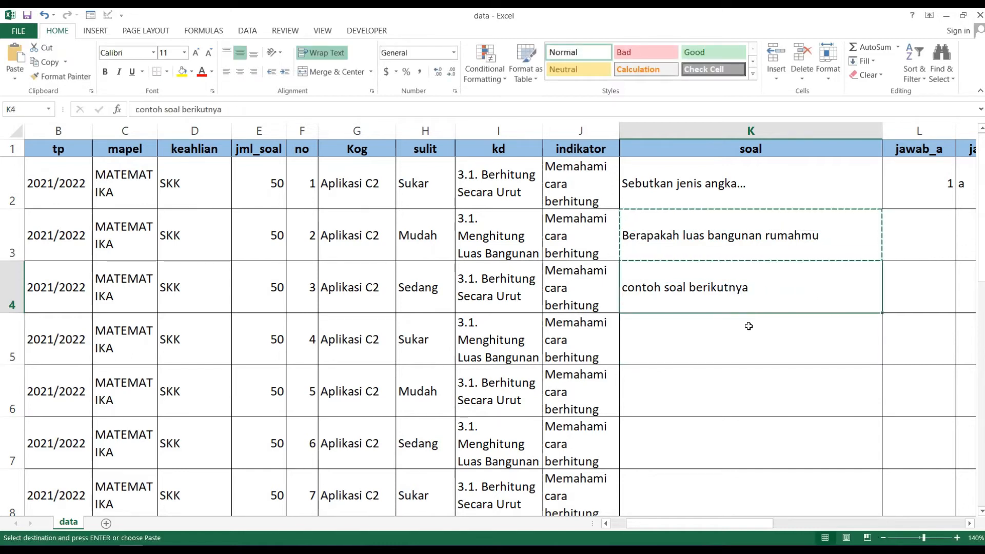
left_click(749, 326)
key("ctrl+v")
scroll(737, 323, "down", 2)
scroll(711, 254, "up", 1)
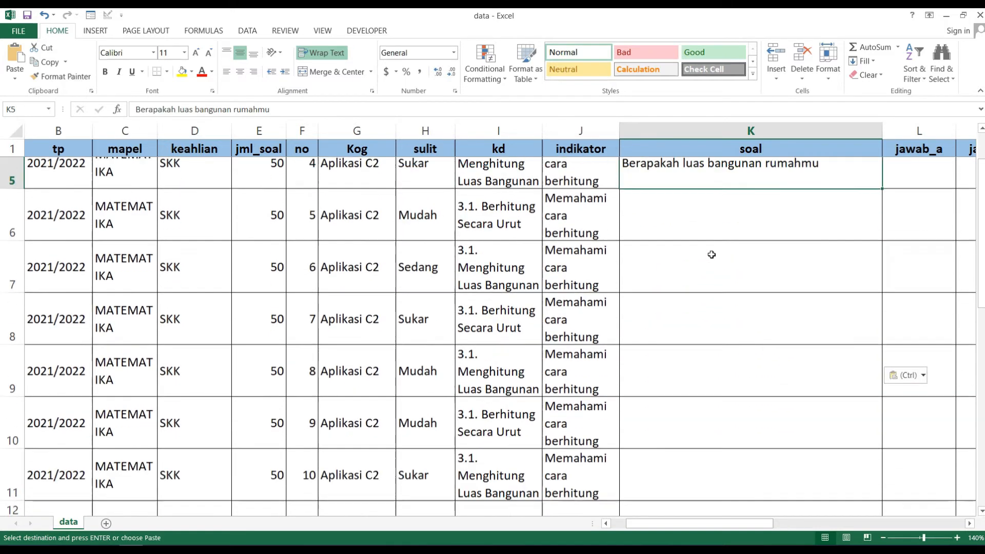
left_click(701, 248)
key("ctrl+v")
left_click(699, 294)
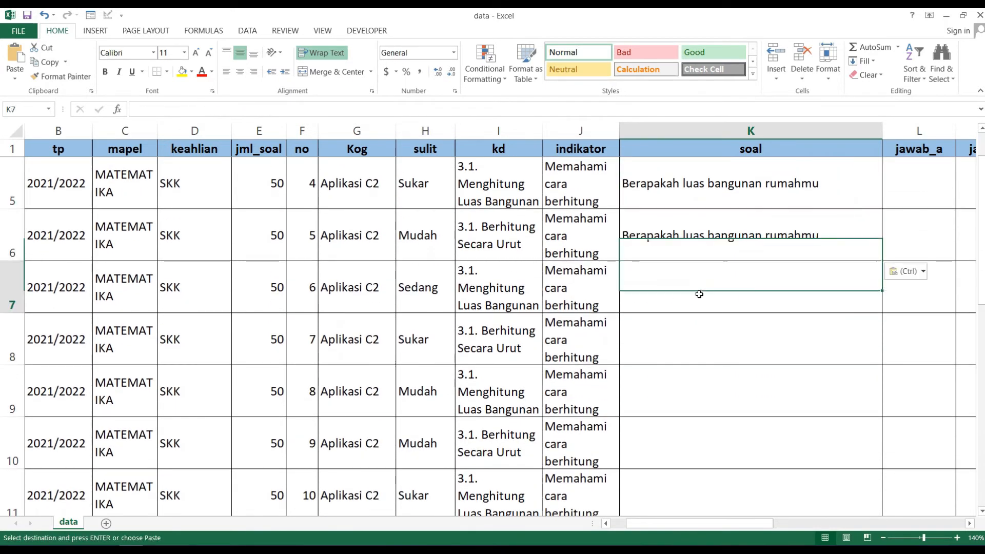
key("ctrl+v")
- Paste the copied question text into cells K8 to K11 for questions 7 to 10
left_click(693, 356)
key("ctrl+v")
left_click(693, 396)
key("ctrl+v")
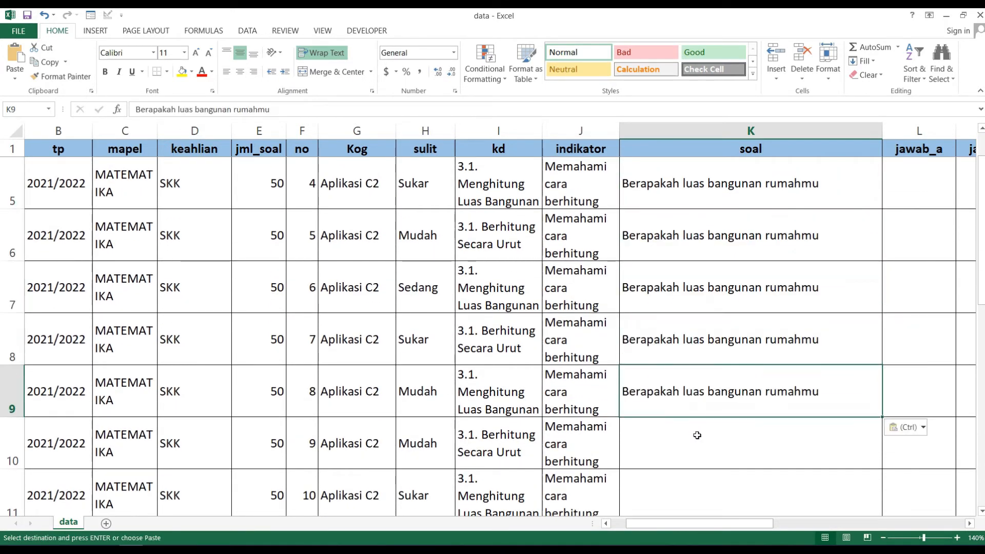
left_click(697, 435)
key("ctrl+v")
scroll(694, 433, "down", 2)
left_click(681, 337)
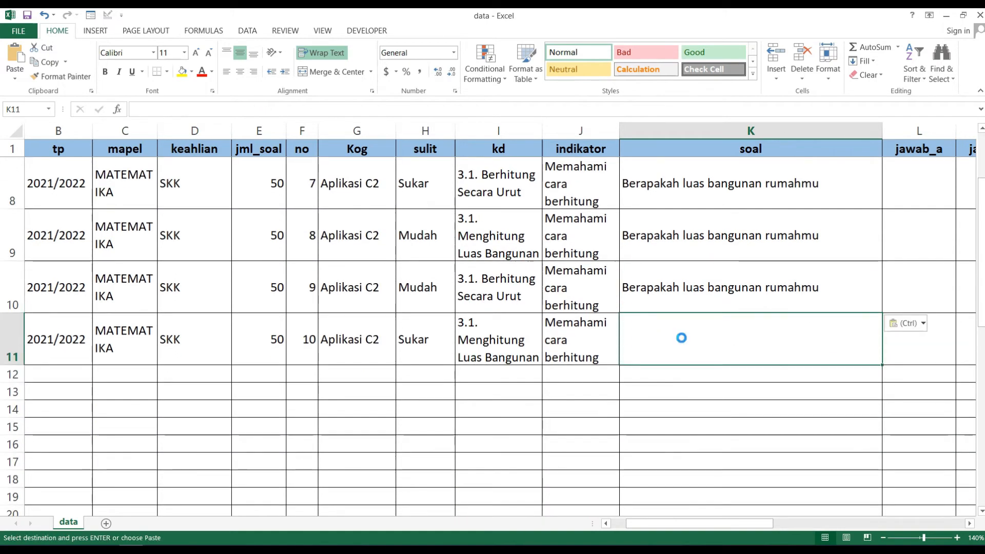
key("ctrl+v")
- Enter the answer options 500, 300, 230, 400 and 600 for question 2 in cells L3 to P3
scroll(681, 338, "up", 4)
left_click_drag(764, 523, 851, 526)
scroll(748, 391, "down", 1)
scroll(747, 392, "up", 1)
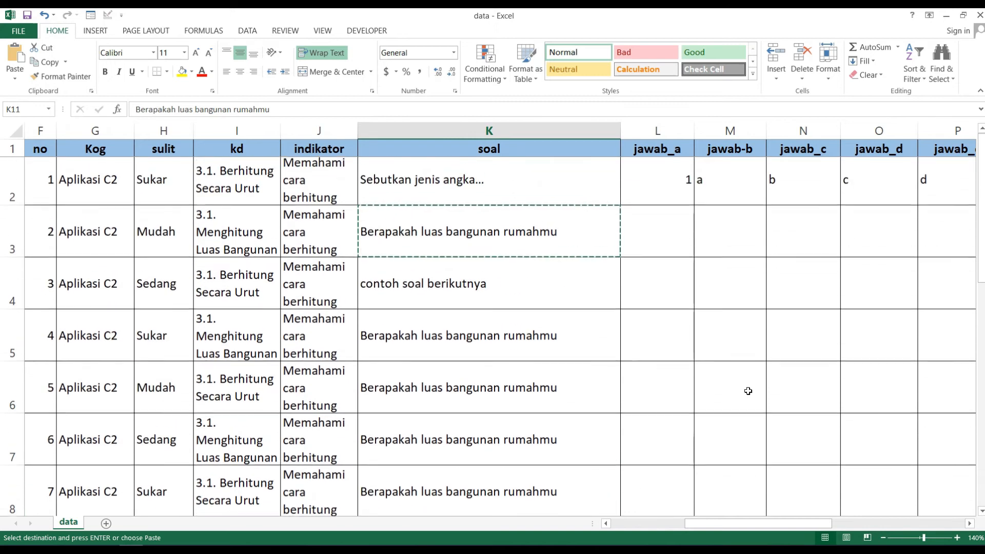
left_click(673, 237)
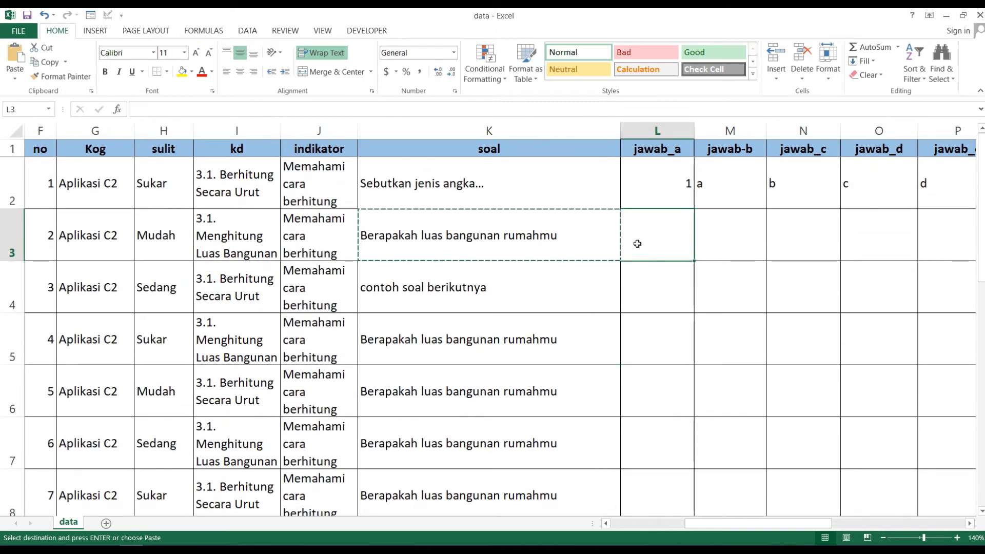
type("500")
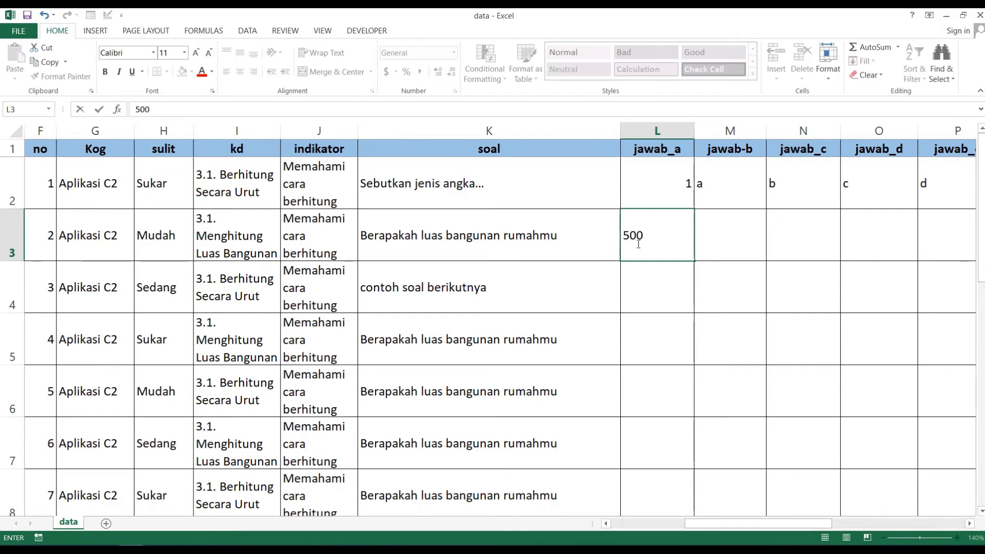
key("Tab")
type("3")
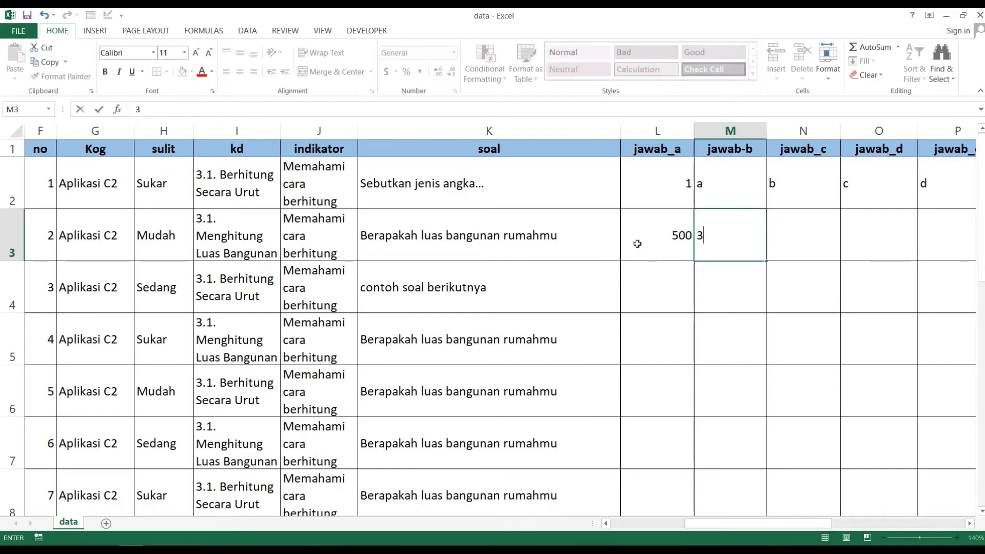
key("Tab")
type("2")
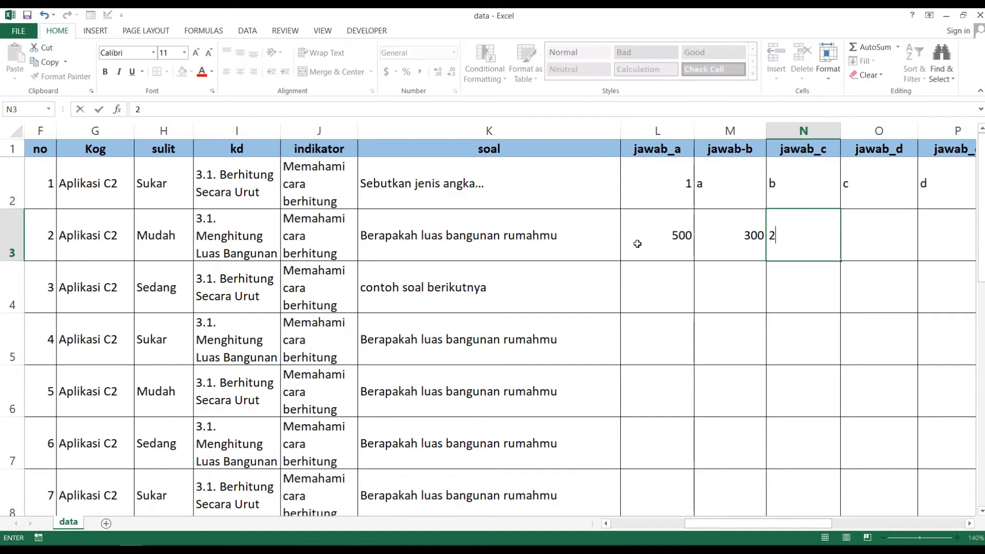
key("Tab")
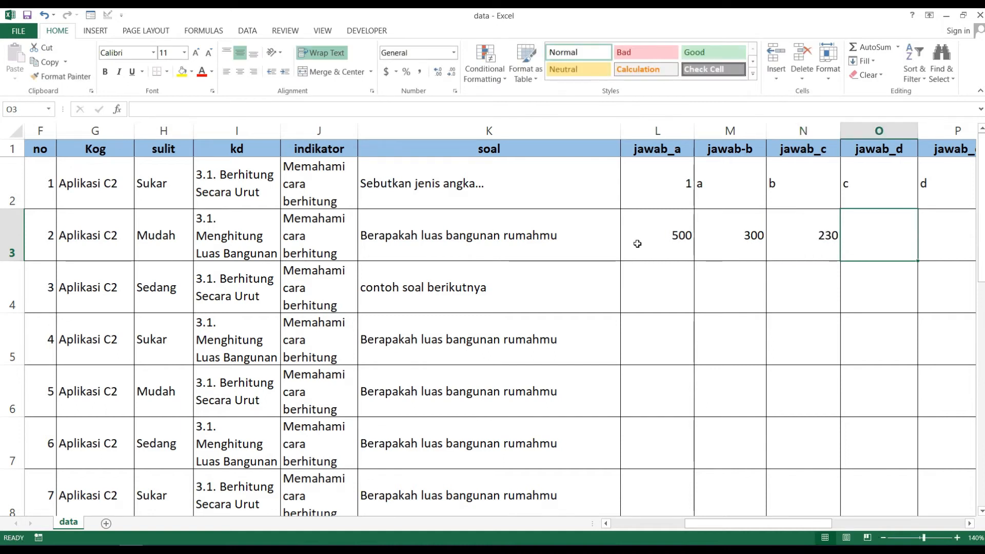
type("400")
key("Tab")
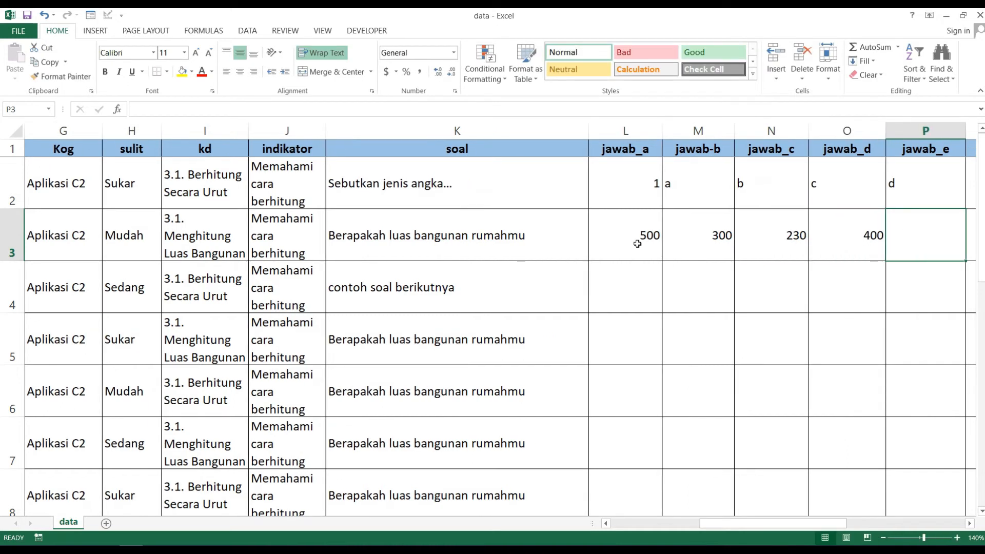
type("600")
key("Tab")
- Set the kunci_jawab of question 2 to 230 in cell Q3
key("Tab")
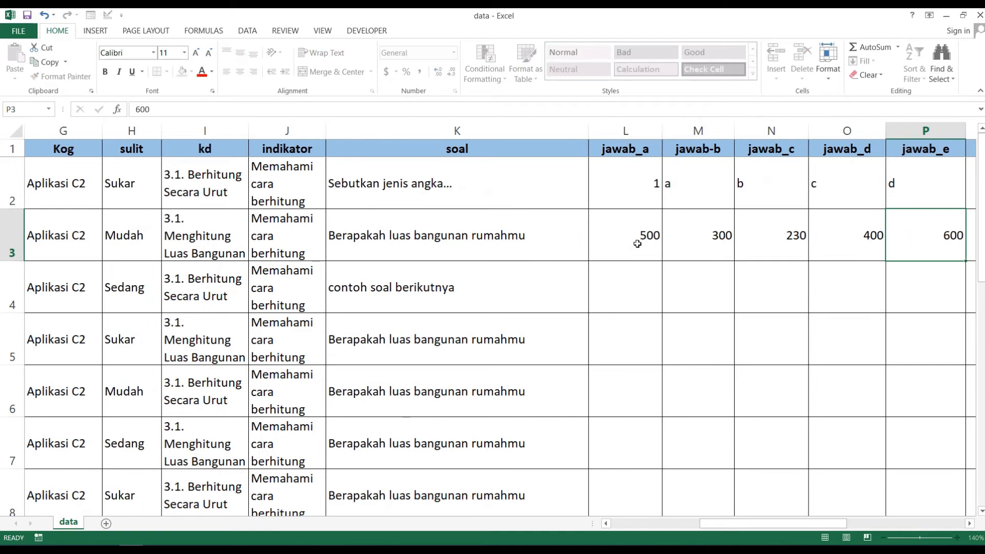
key("Left")
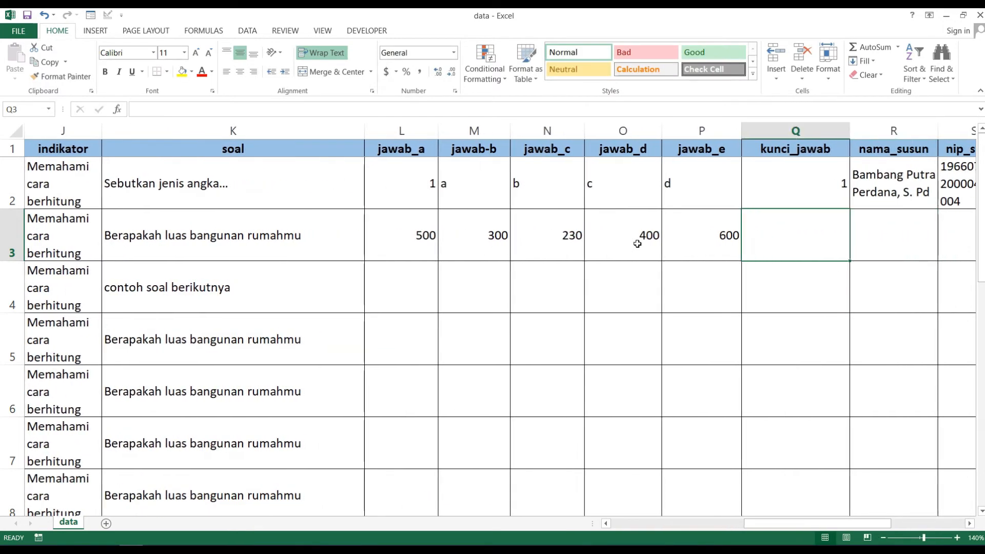
type("23")
key("Right")
- Copy the nama_susun through nip_validasi details in R2:X2 into row 3 for question 2
key("Right")
key("Right")
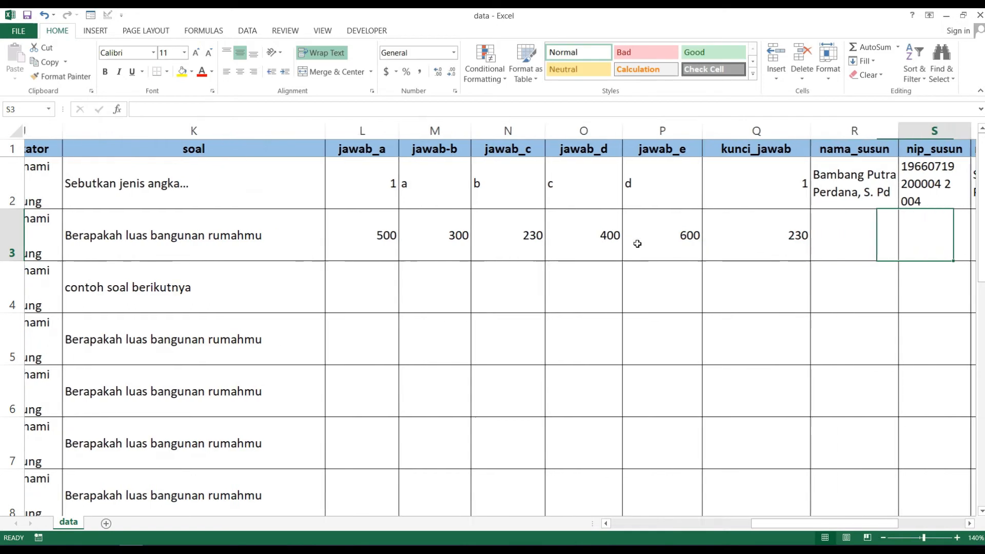
key("Up")
key("Left")
key("Left")
key("shift+Right")
key("shift+Right")
key("shift+Right")
key("shift+Right")
key("shift+Right")
key("shift+Right")
key("shift+Right")
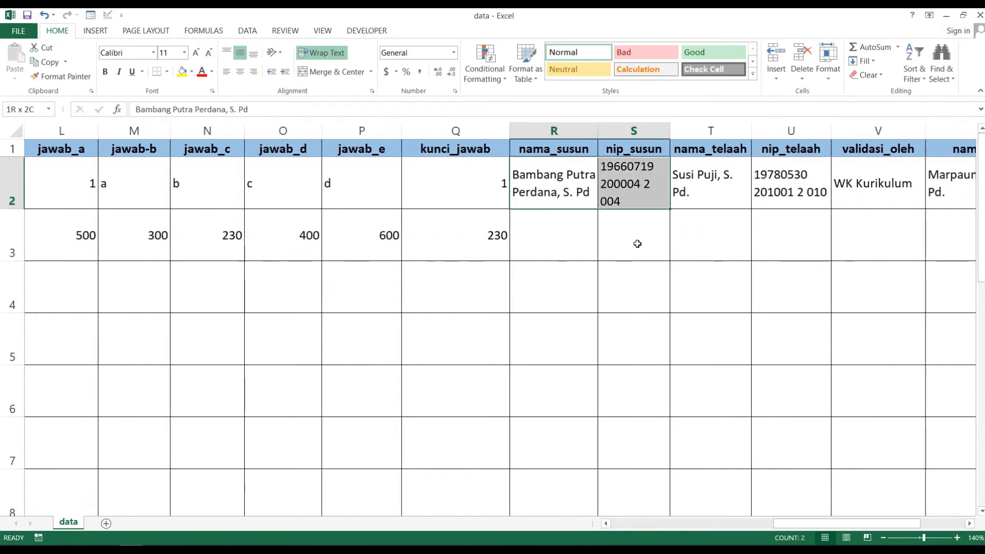
key("shift+Left")
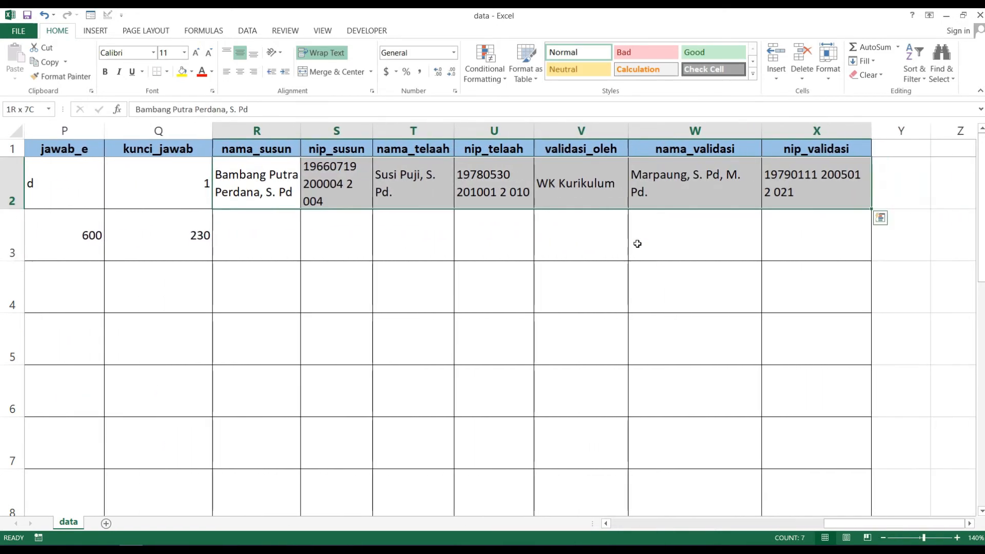
key("ctrl+c")
left_click(263, 236)
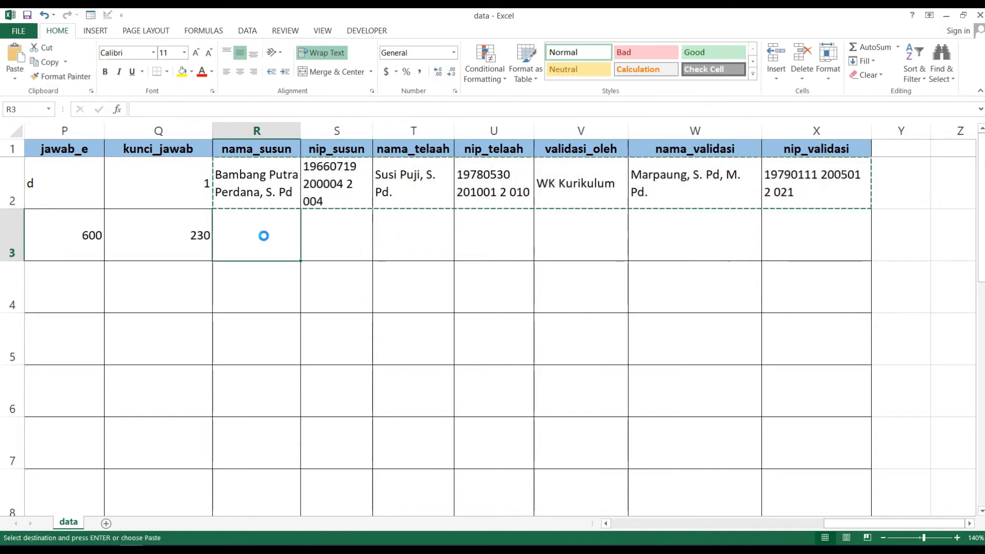
key("ctrl+v")
- Paste the copied nama_susun through nip_validasi details into R4:X11 for questions 3 to 10
key("Down")
key("ctrl+v")
key("Down")
key("ctrl+v")
key("Down")
key("ctrl+v")
key("Down")
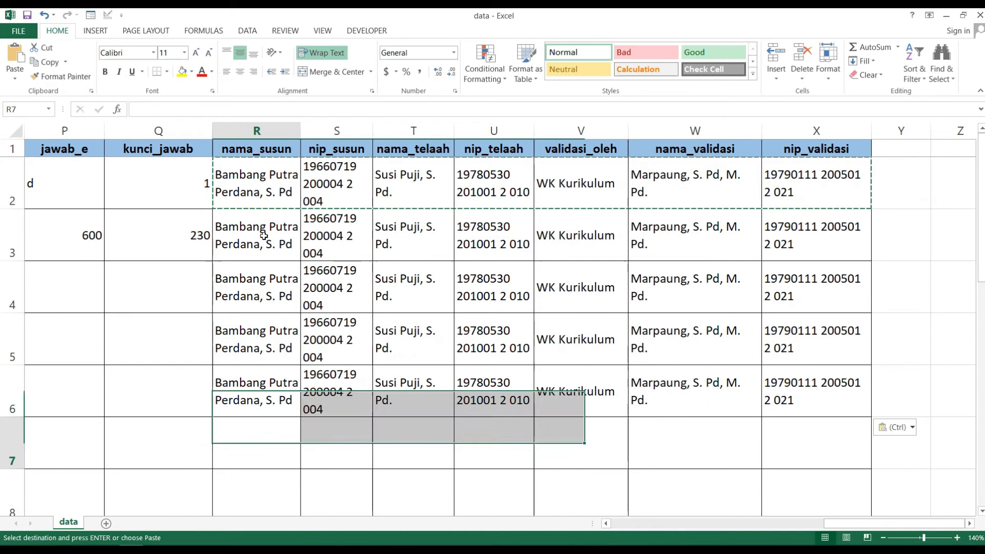
key("ctrl+v")
key("Down")
key("ctrl+v")
key("Down")
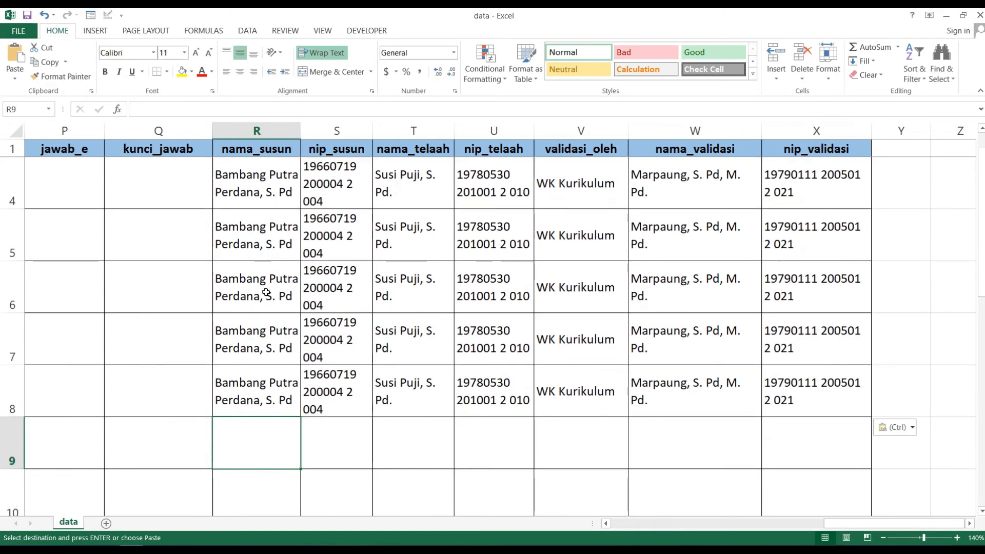
scroll(266, 293, "down", 1)
key("ctrl+v")
key("Down")
key("ctrl+v")
key("Down")
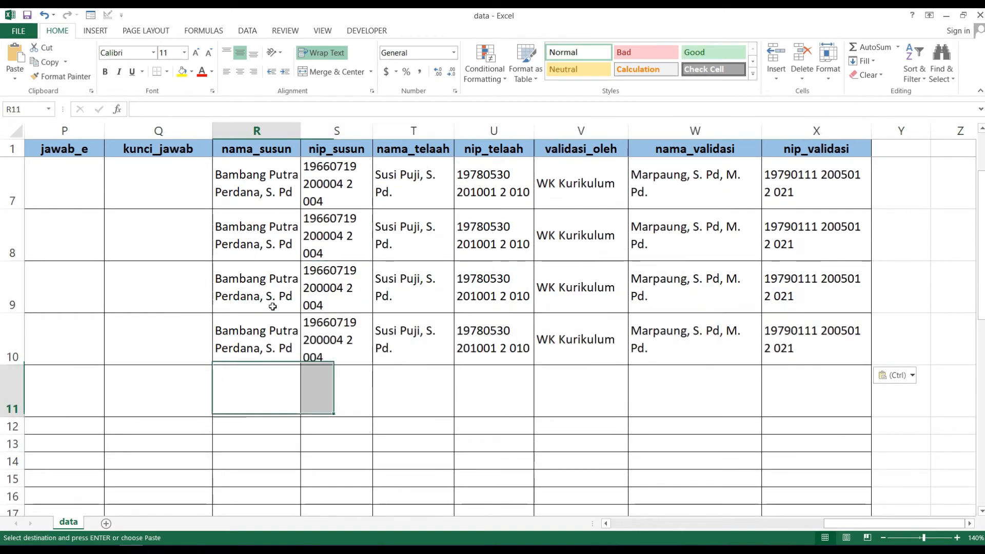
key("ctrl+v")
- Copy the answer options and kunci_jawab values of questions 1 and 2 in L2:Q3 into L4:Q5
scroll(273, 306, "up", 2)
left_click_drag(848, 525, 765, 532)
left_click_drag(387, 236, 618, 227)
left_click_drag(412, 191, 766, 245)
key("ctrl+c")
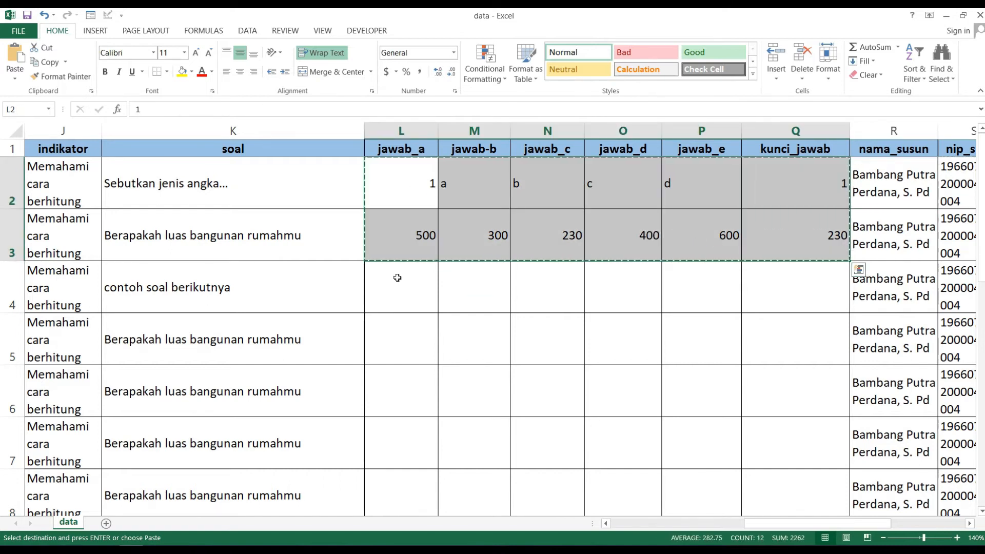
left_click(398, 278)
key("ctrl+v")
scroll(408, 287, "down", 2)
scroll(405, 267, "up", 1)
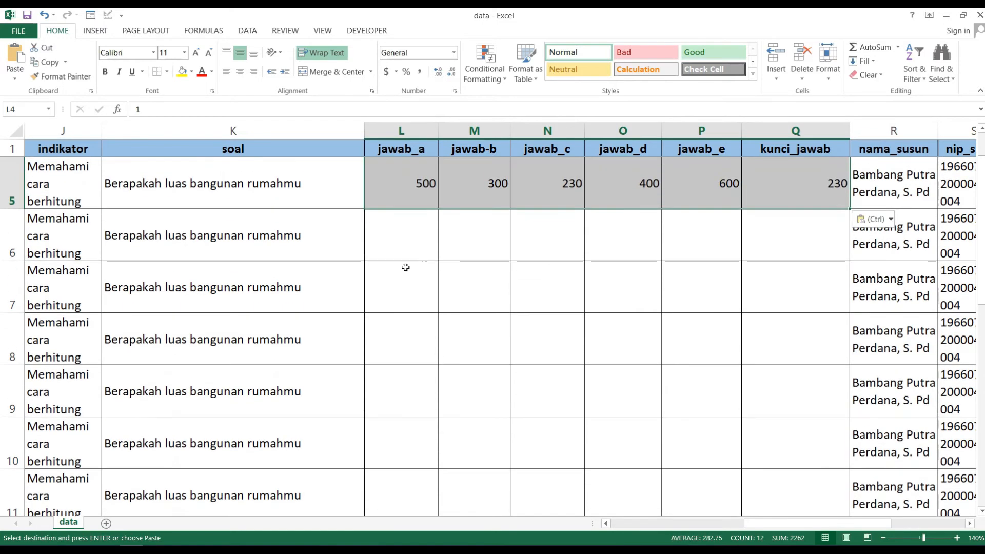
- Paste the same two rows of answer options and keys into L6:Q11 for questions 5 to 10
left_click(406, 245)
key("ctrl+v")
left_click(407, 323)
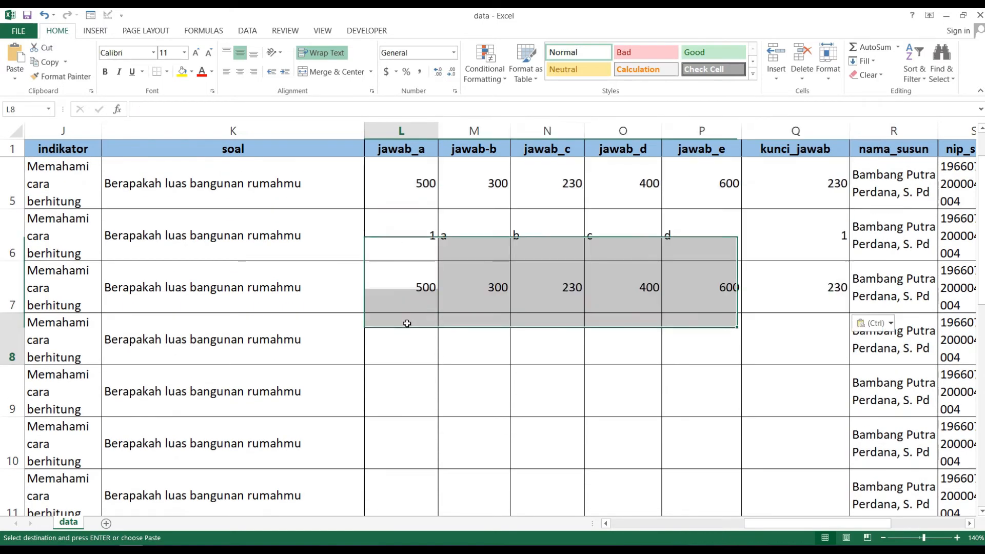
key("ctrl+v")
left_click(410, 424)
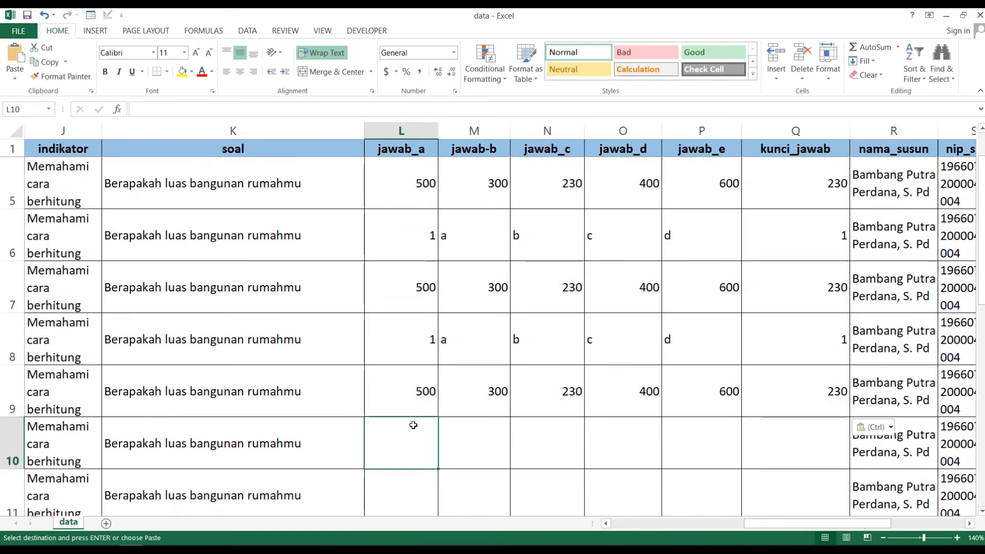
key("ctrl+v")
scroll(407, 402, "down", 1)
left_click(417, 388)
scroll(514, 349, "up", 2)
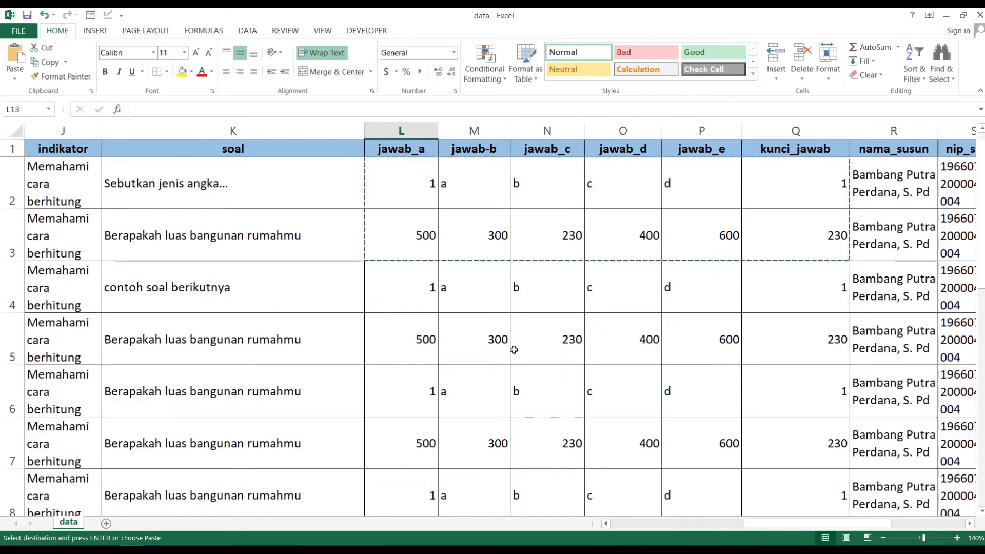
- Save the completed data workbook and close it
left_click_drag(765, 524, 542, 524)
left_click_drag(700, 520, 567, 512)
left_click(304, 336)
left_click(28, 16)
left_click(144, 257)
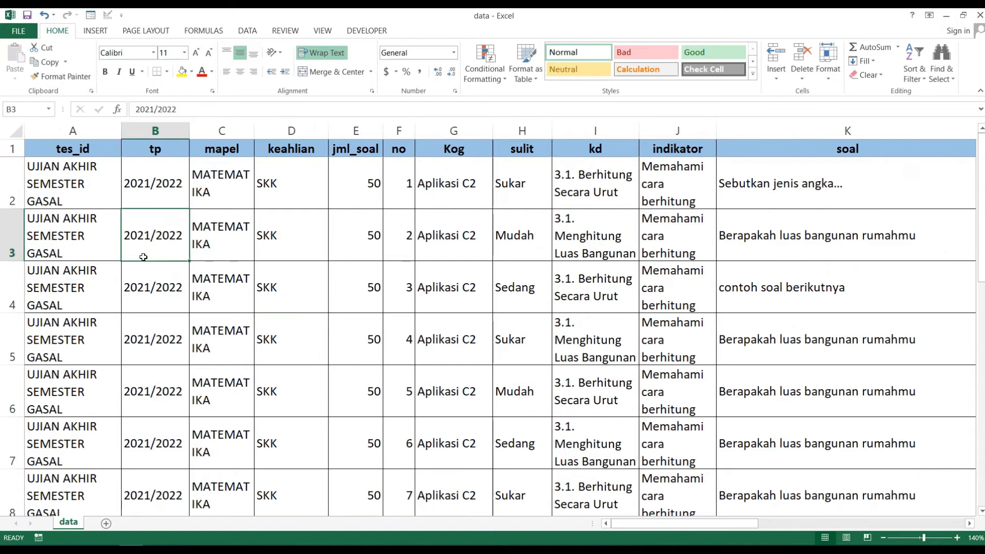
left_click(979, 16)
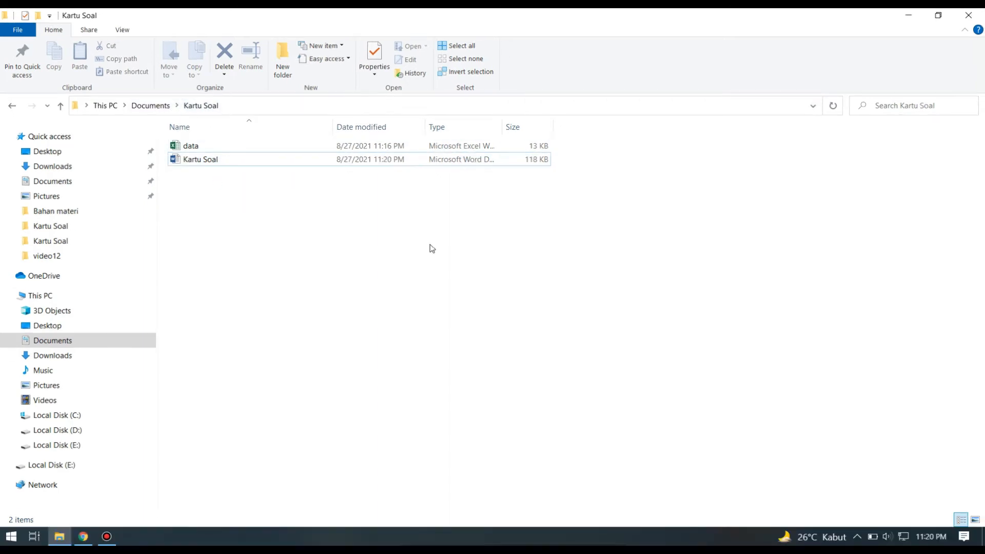
- Open the Kartu Soal document in Word and allow it to load its data from the database
double_click(203, 160)
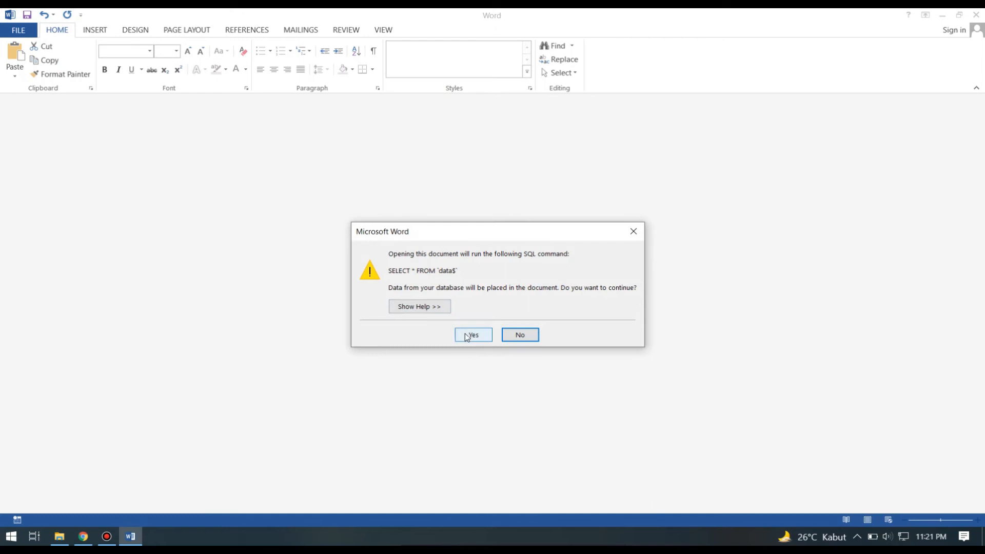
left_click(467, 336)
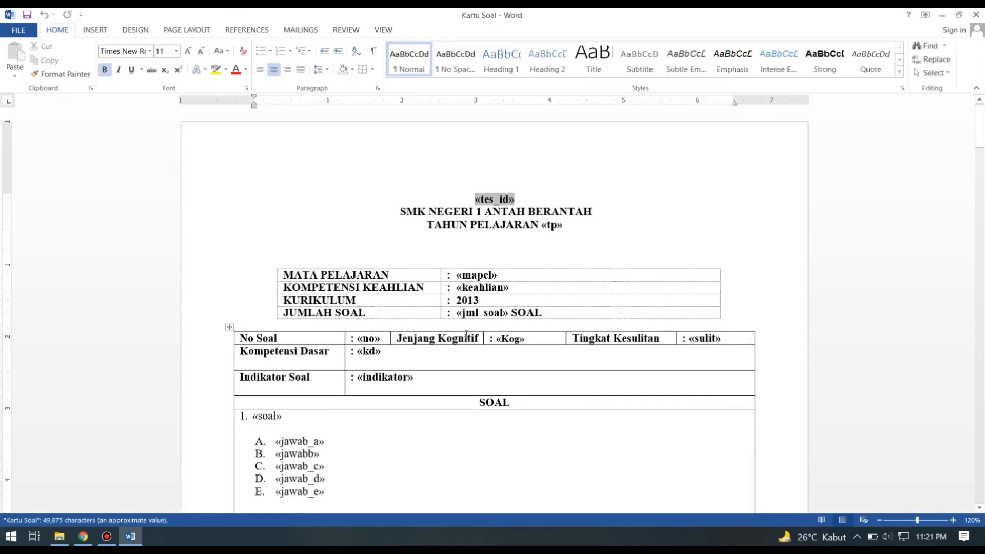
left_click(623, 215)
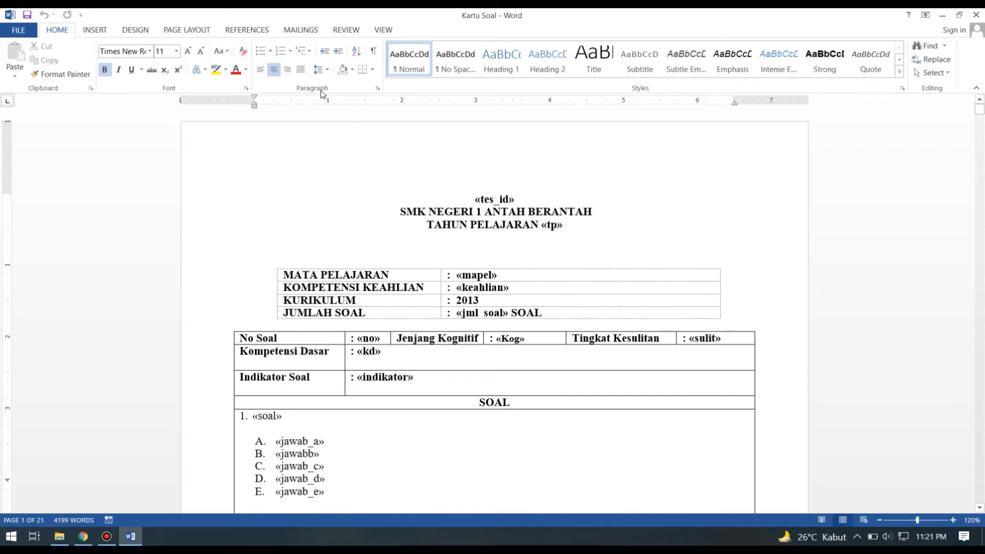
- Set the data$ table of the data workbook in Documents > Kartu Soal as the mail merge recipient list, with first-row column headers
left_click(302, 31)
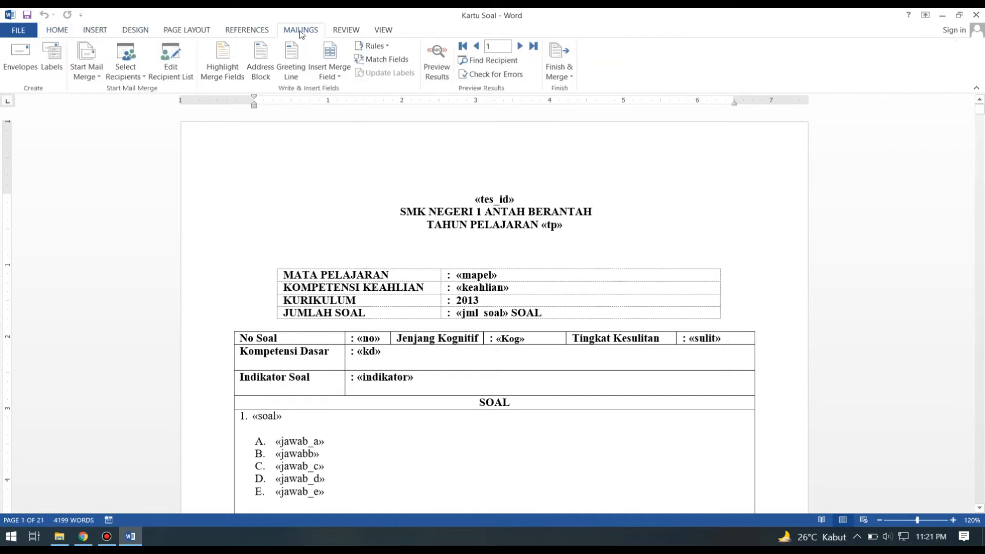
left_click(144, 78)
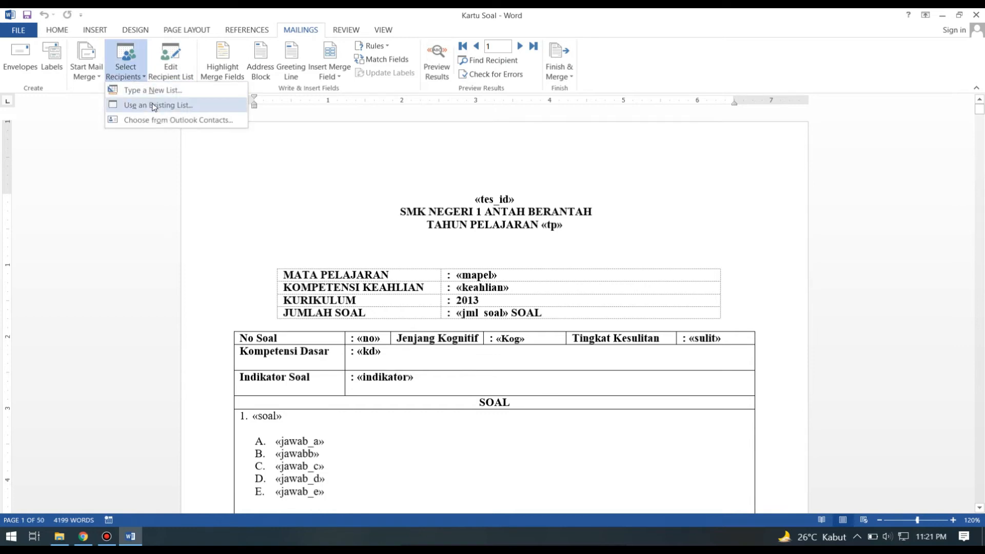
left_click(153, 105)
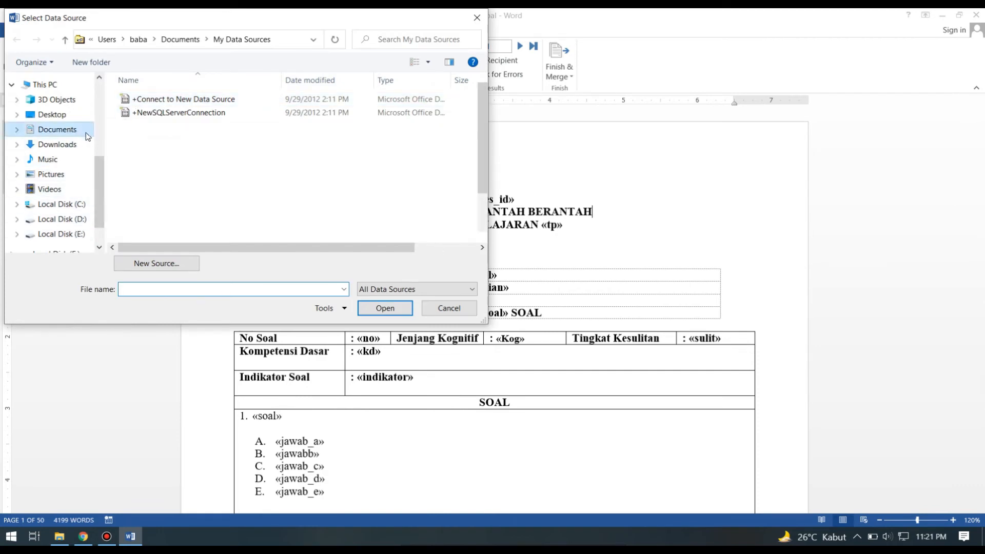
left_click(86, 134)
double_click(148, 152)
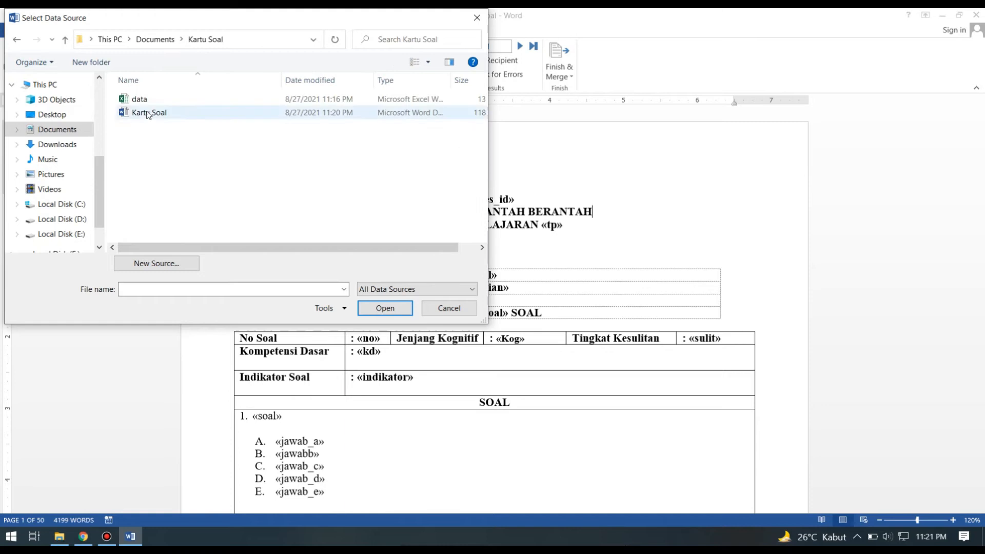
double_click(137, 99)
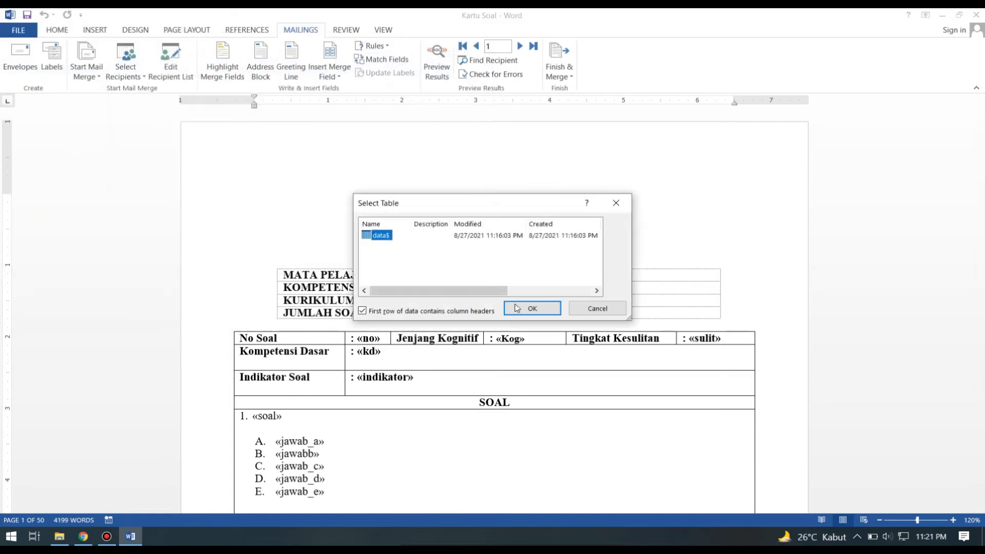
left_click(525, 310)
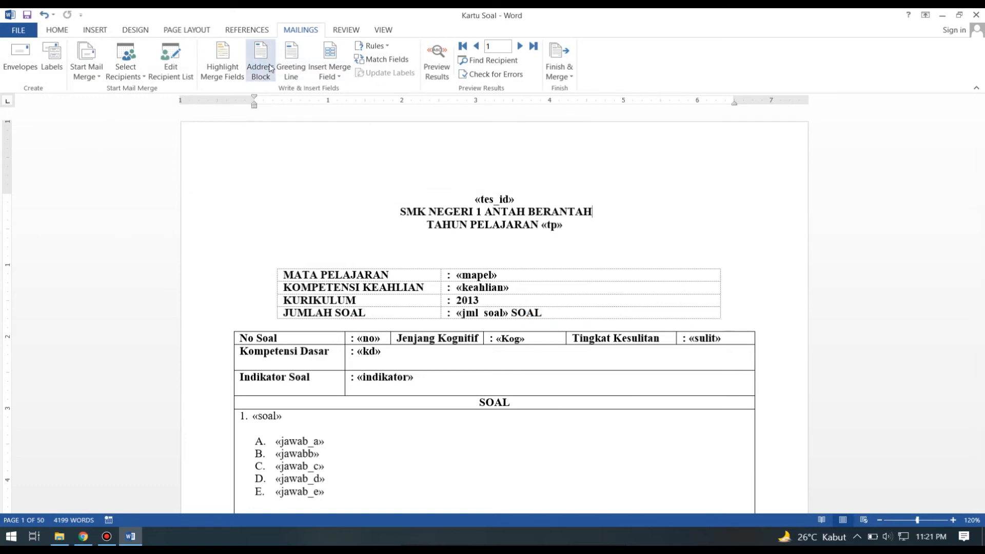
- Examine the question card template's school heading, merge fields and the Disusun, Ditelaah and Divalidasi signature blocks
left_click(437, 68)
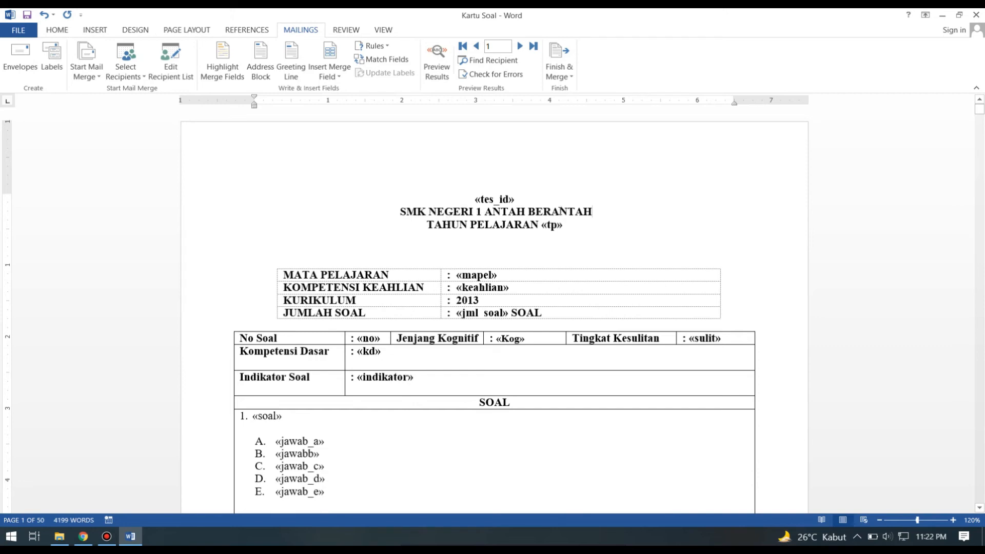
left_click_drag(600, 207, 484, 212)
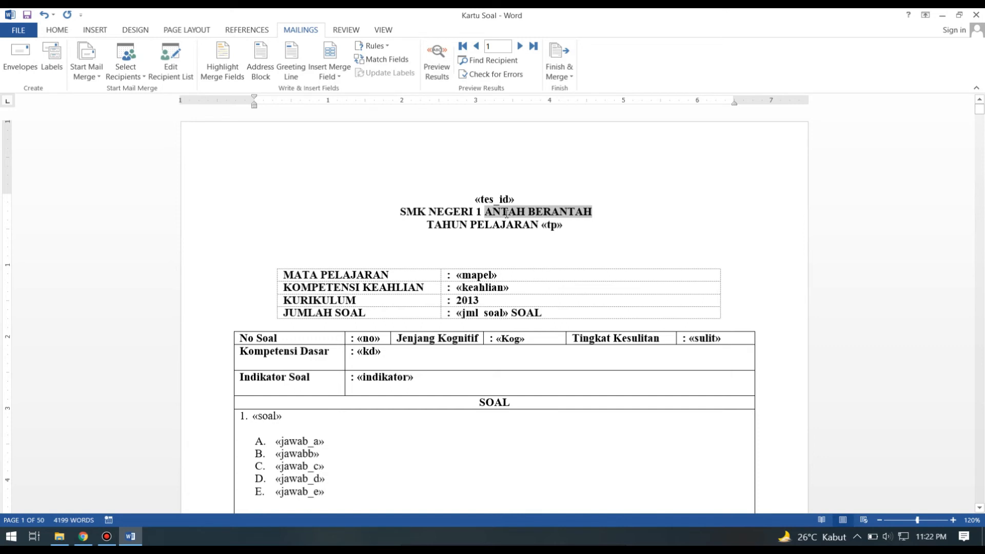
scroll(508, 217, "down", 1)
scroll(508, 217, "down", 4)
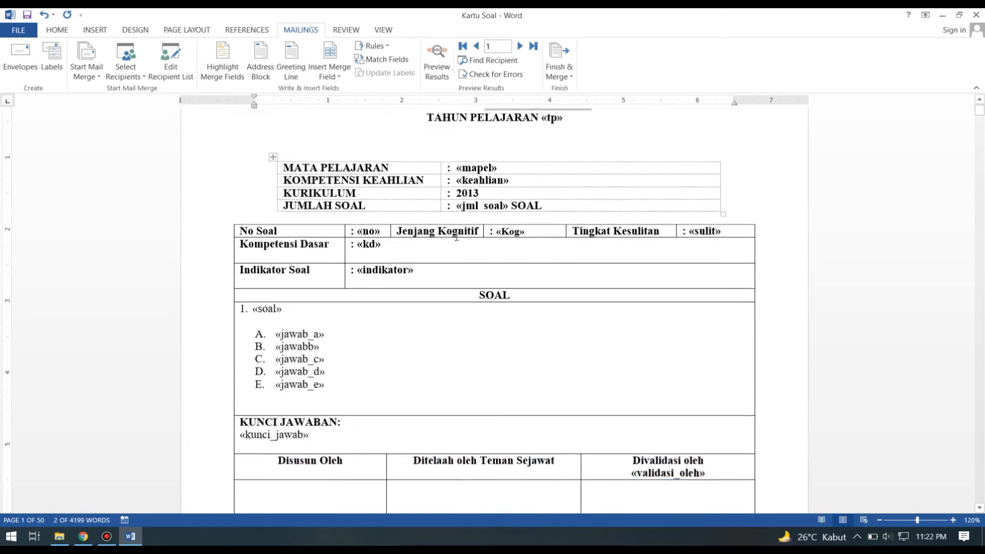
scroll(422, 242, "down", 6)
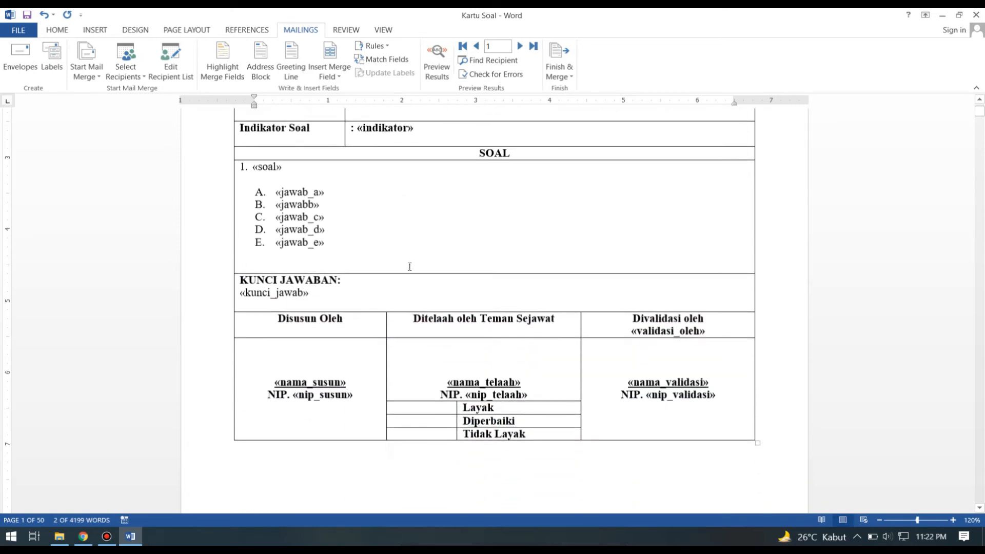
left_click_drag(285, 282, 294, 282)
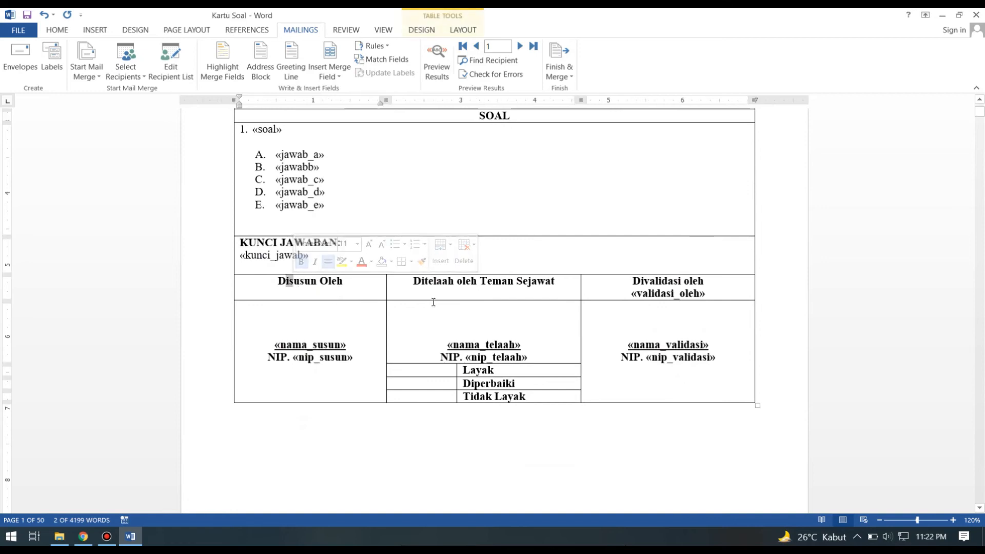
left_click_drag(433, 282, 455, 281)
left_click_drag(641, 282, 662, 282)
left_click(659, 335)
scroll(514, 349, "down", 1)
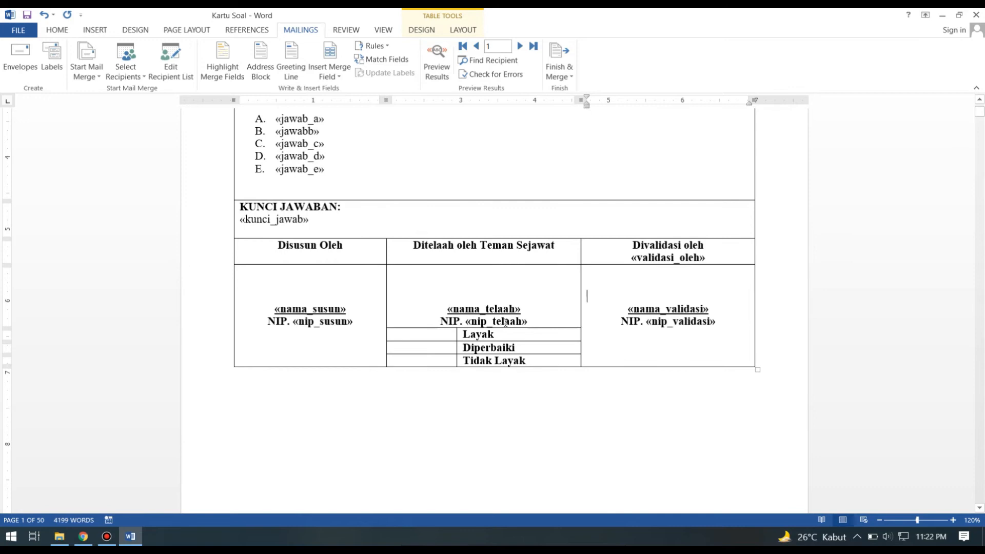
scroll(491, 272, "up", 4)
scroll(490, 272, "up", 3)
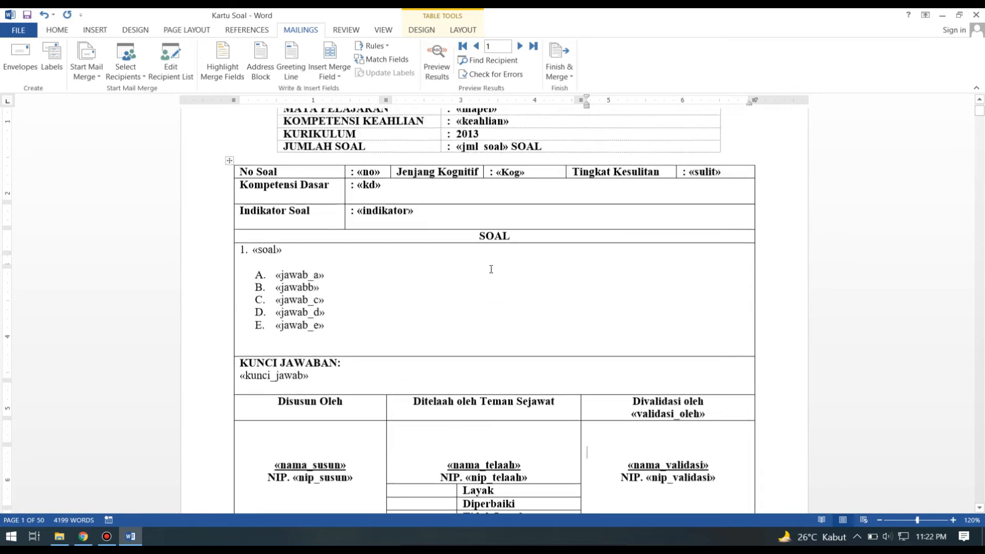
- Preview the merge results and examine the filled-in cards for questions 1 and 2
left_click(436, 64)
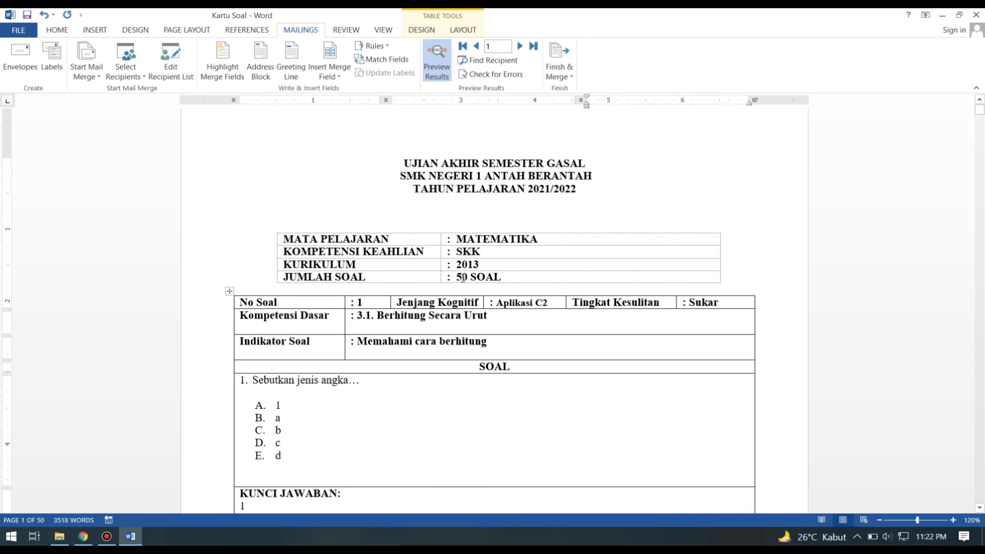
scroll(486, 277, "down", 3)
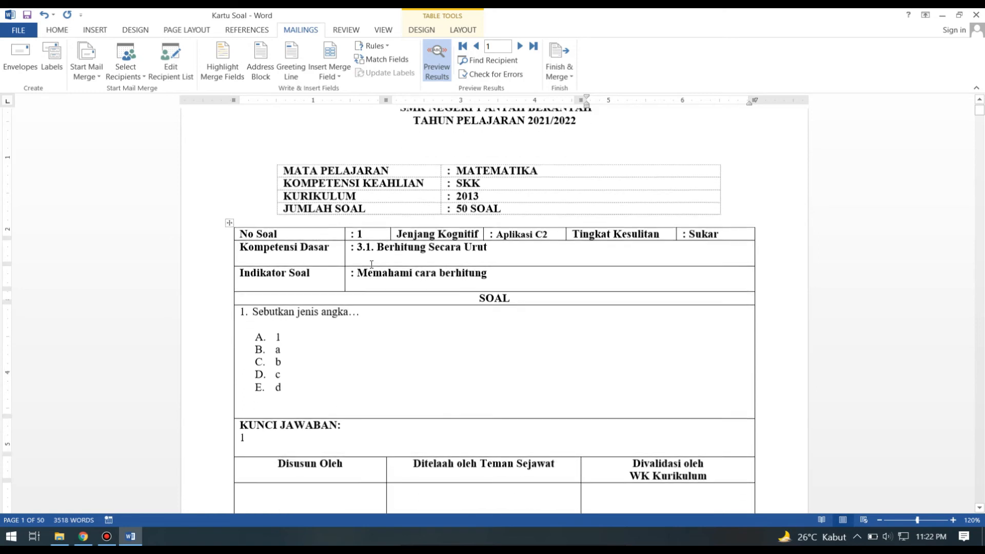
left_click_drag(252, 273, 295, 273)
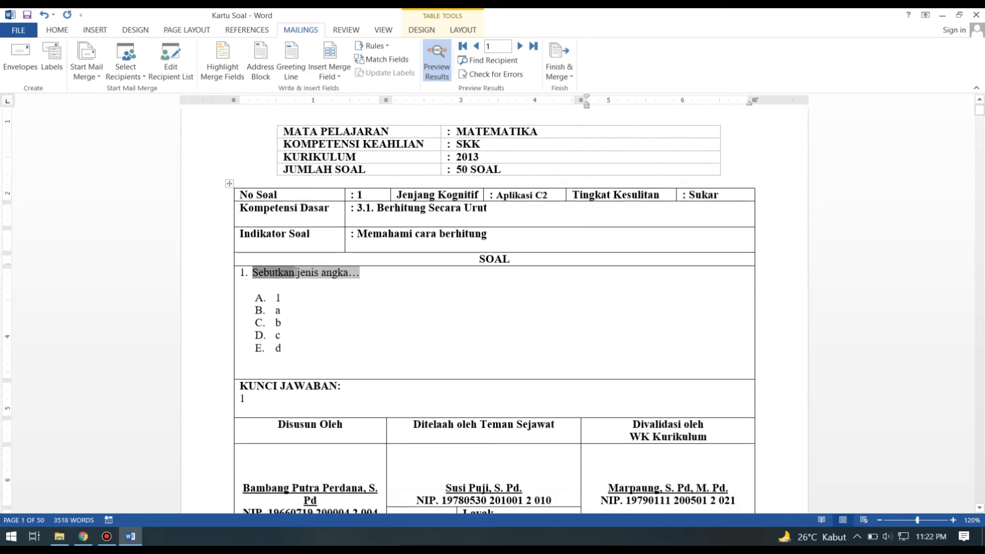
left_click(379, 277)
scroll(301, 328, "down", 2)
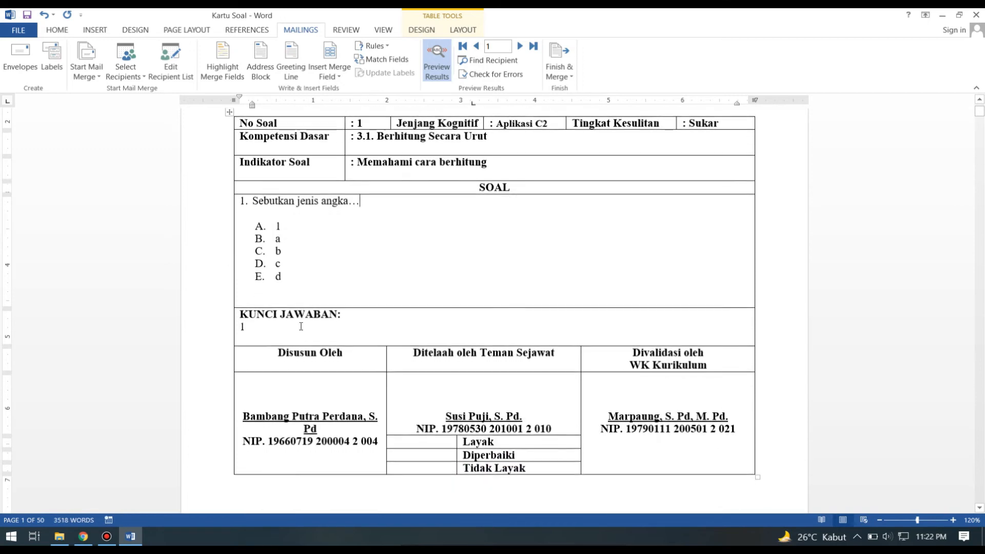
scroll(301, 326, "down", 1)
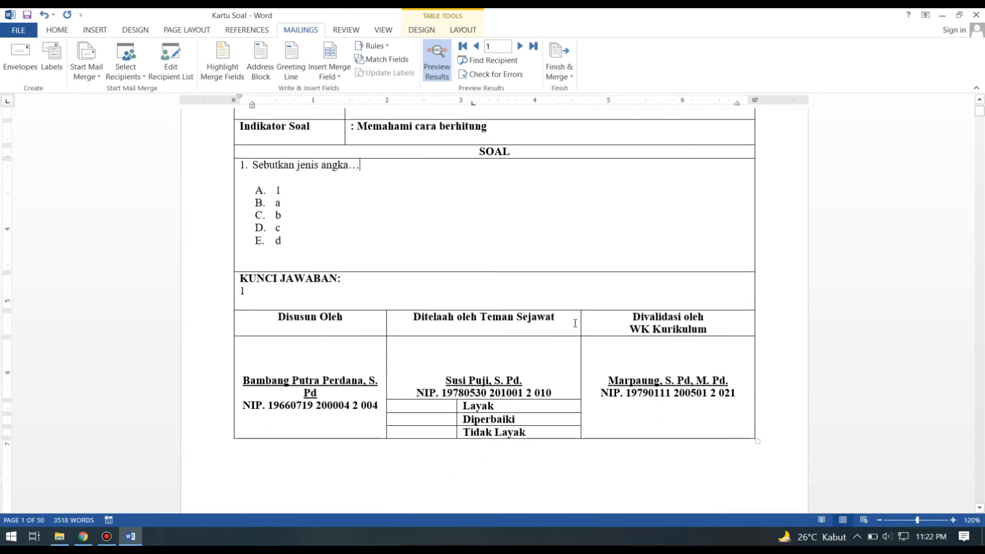
scroll(386, 350, "down", 2)
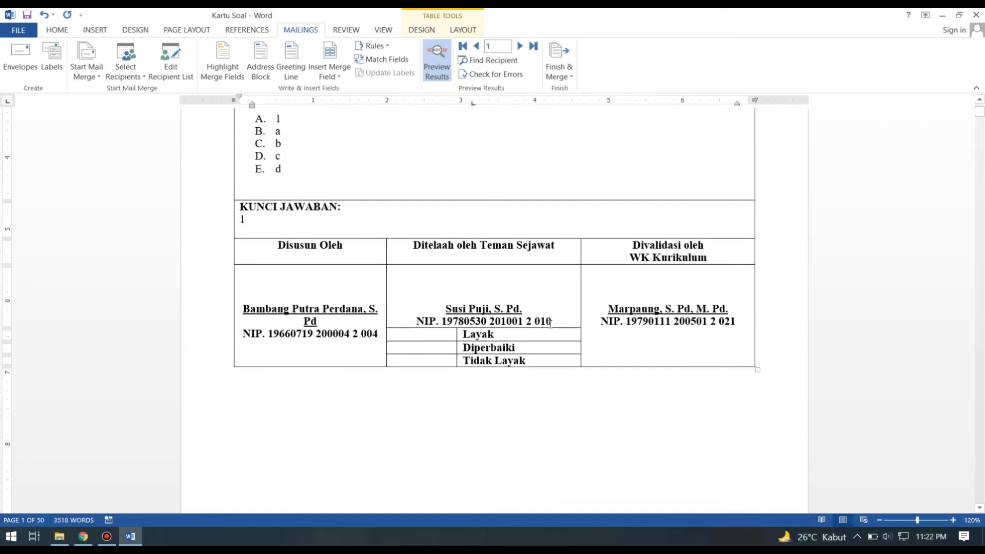
scroll(611, 320, "down", 4)
scroll(518, 242, "up", 4)
scroll(518, 242, "up", 7)
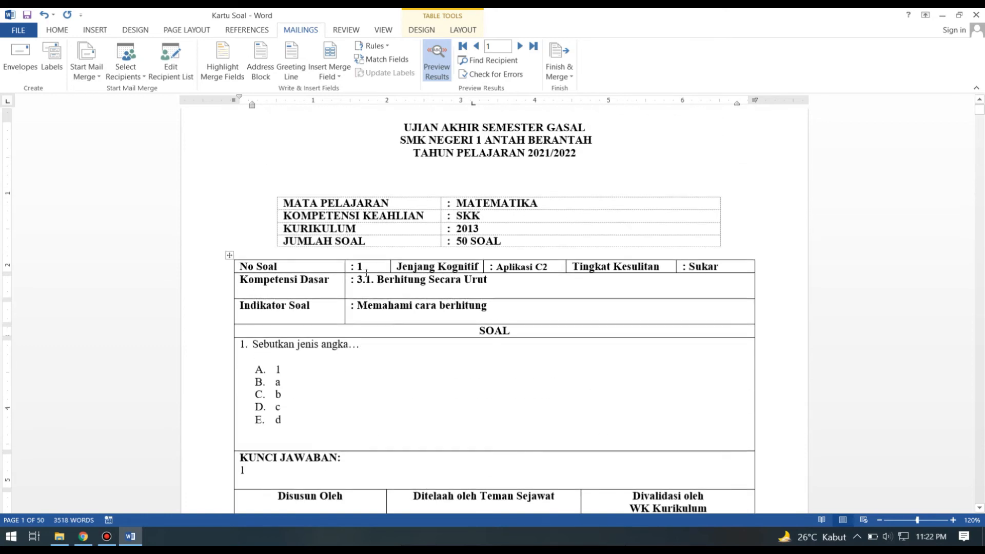
scroll(362, 273, "down", 17)
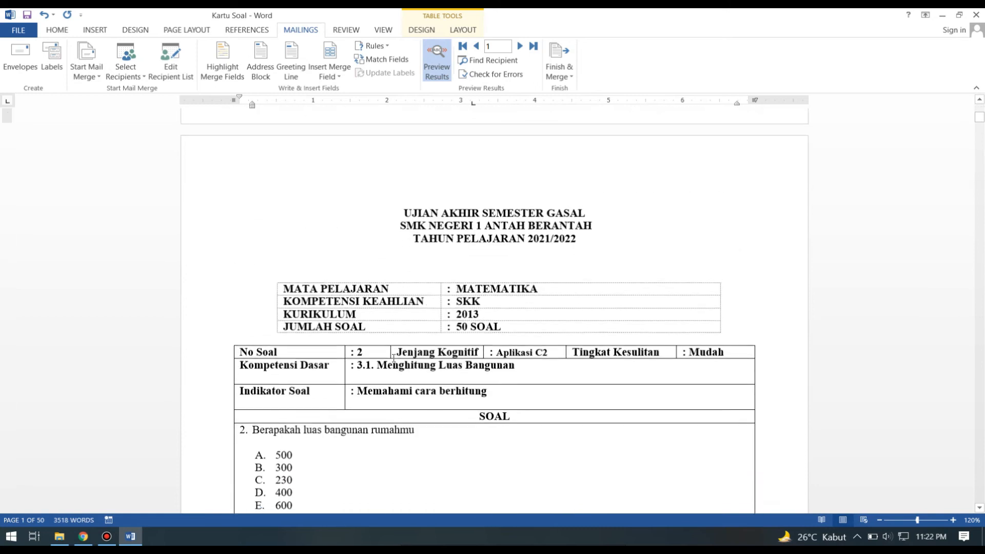
left_click(365, 351)
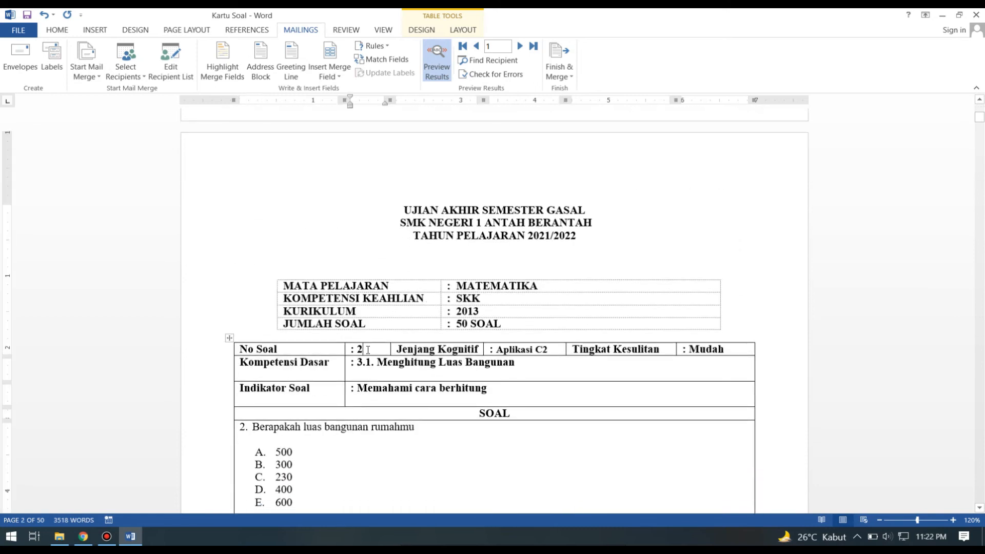
- Examine the previewed cards for questions 2 and 3 and the cards at the end of the document, returning to the first card
scroll(375, 308, "down", 1)
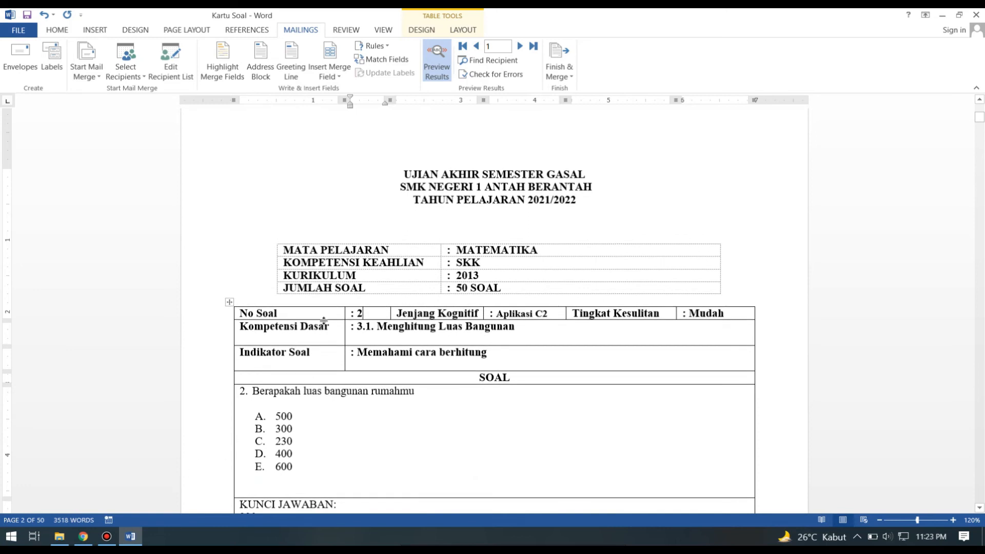
scroll(329, 359, "down", 3)
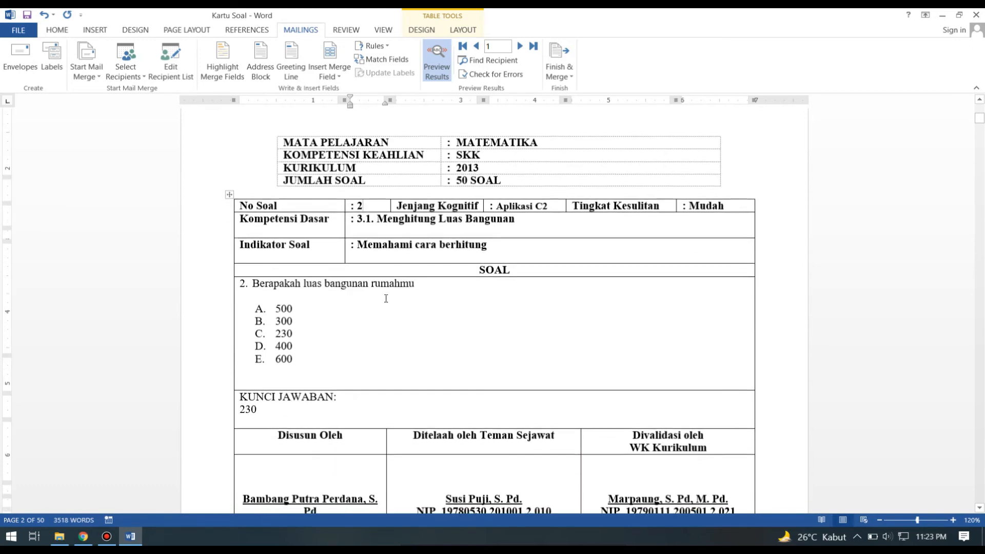
scroll(380, 294, "down", 10)
scroll(551, 388, "down", 3)
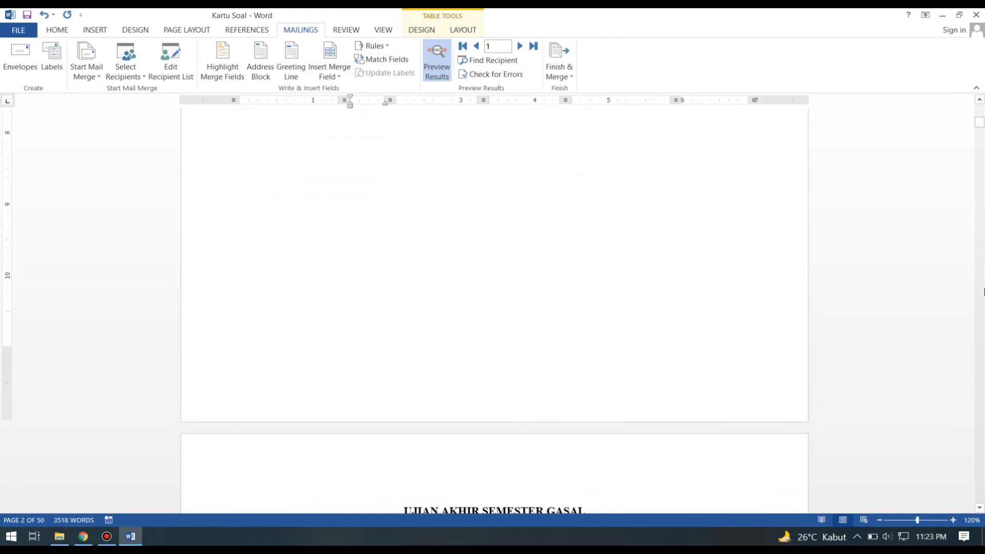
scroll(728, 233, "up", 19)
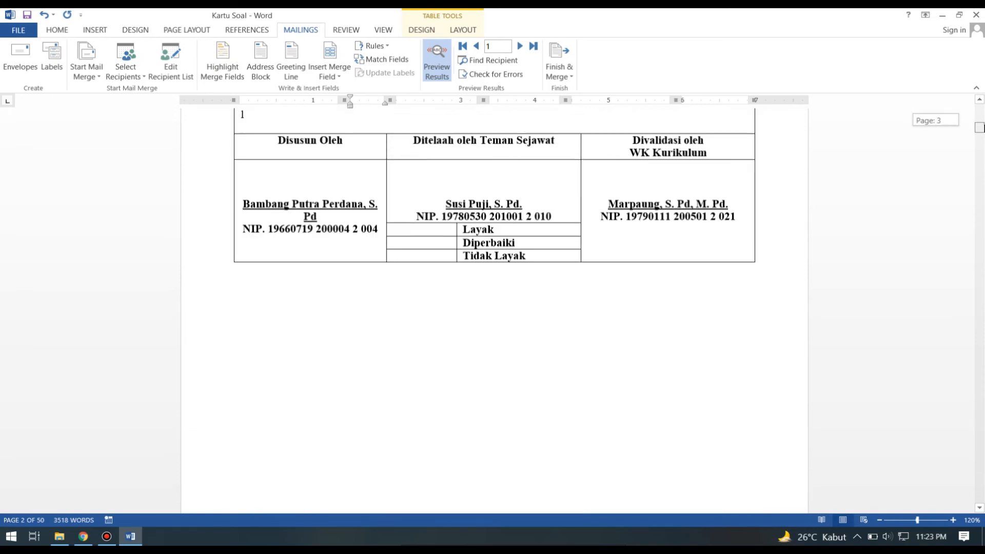
scroll(592, 330, "down", 10)
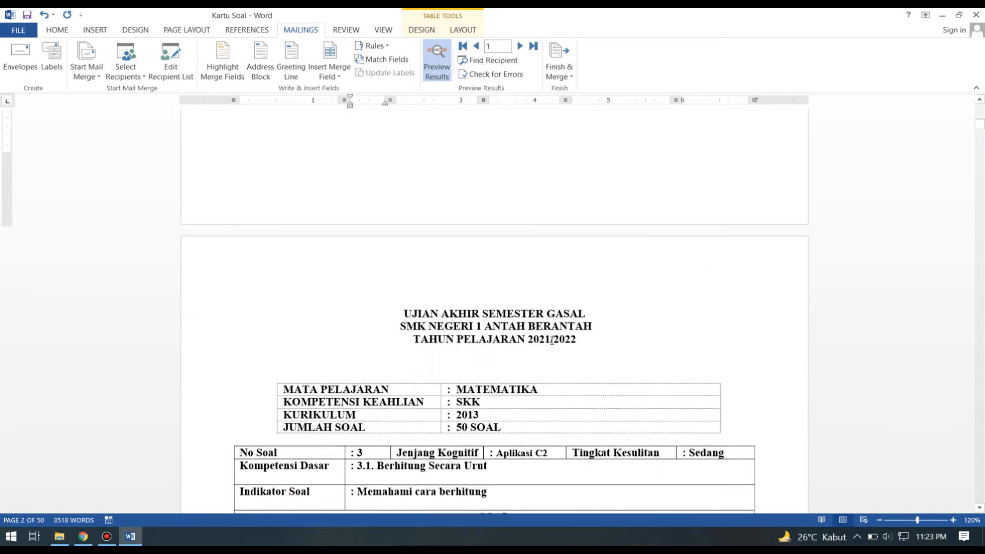
scroll(504, 330, "down", 5)
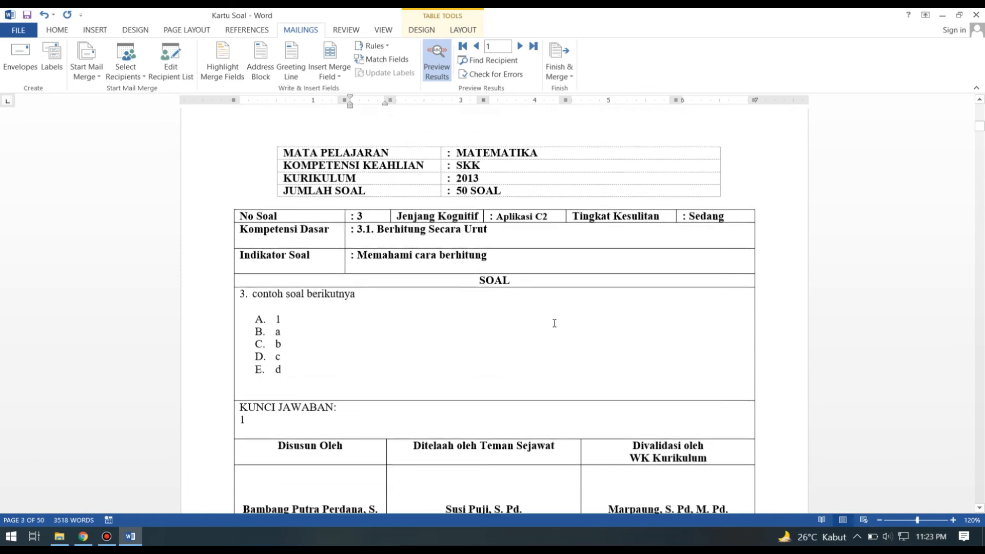
left_click_drag(979, 132, 981, 532)
scroll(981, 166, "down", 2)
scroll(546, 316, "up", 10)
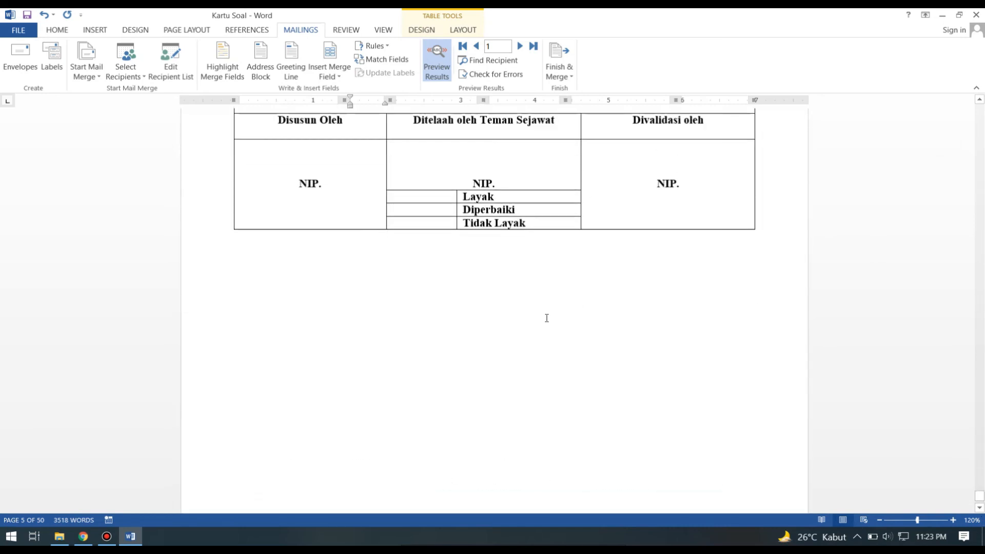
scroll(535, 313, "up", 1)
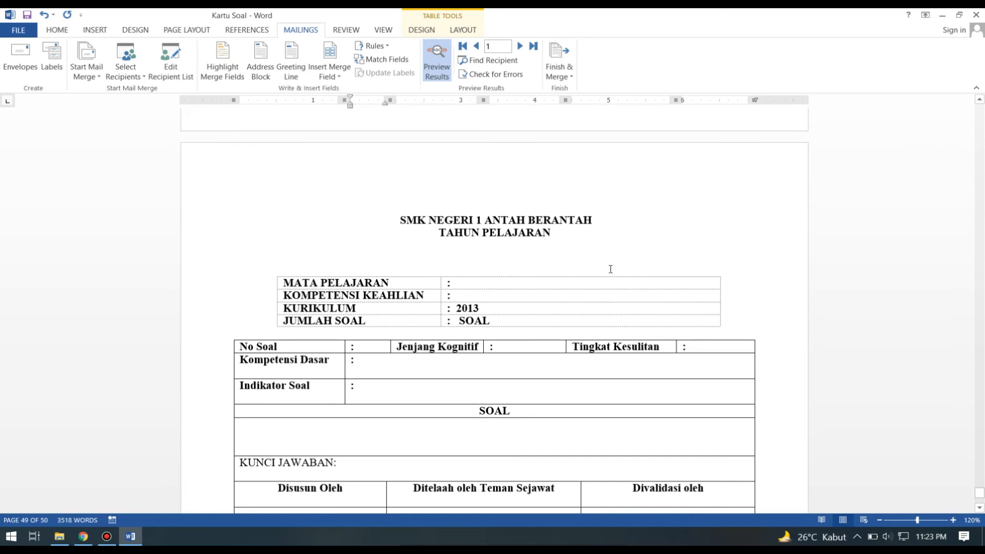
left_click_drag(980, 491, 984, 82)
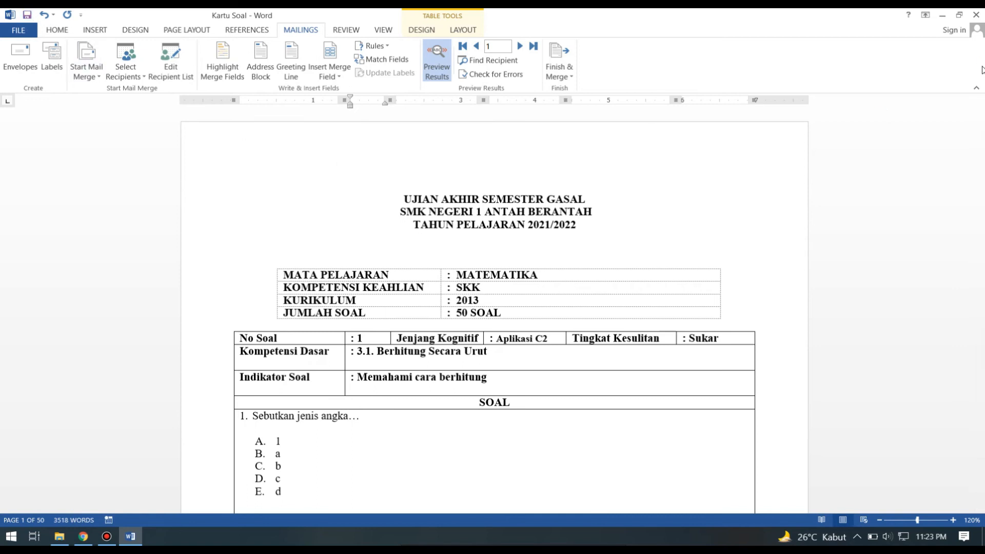
- Close the Kartu Soal document, open the data workbook and examine its question records and the rows below them
left_click(976, 14)
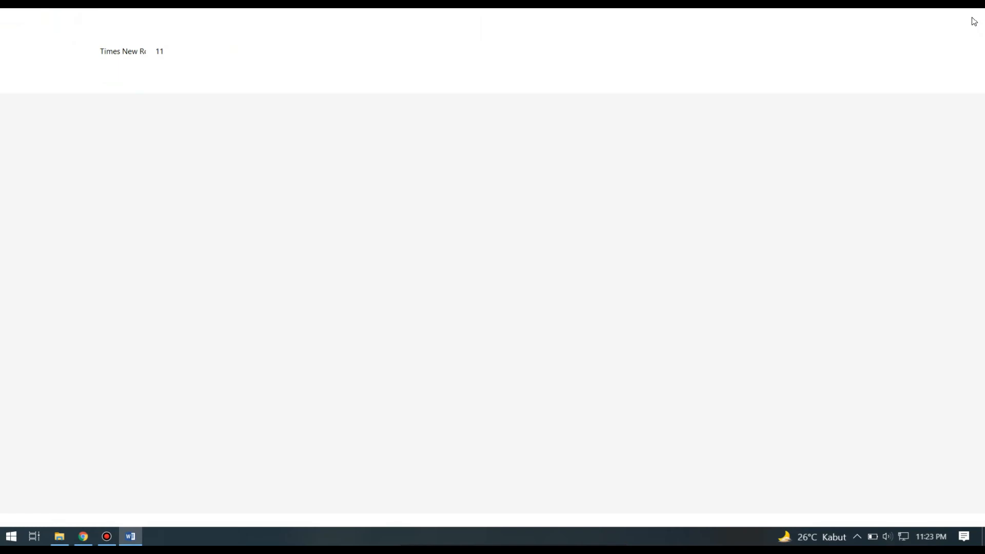
double_click(190, 146)
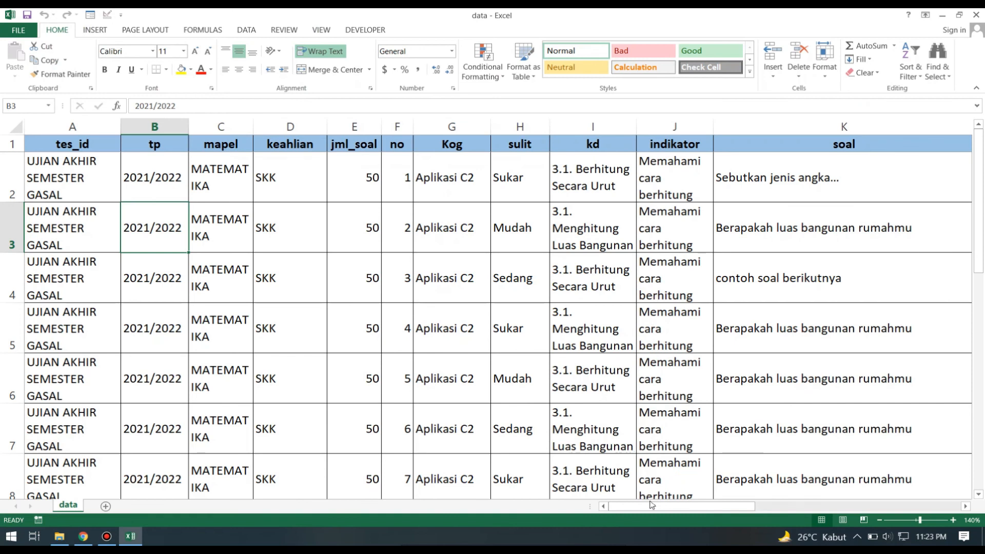
scroll(79, 202, "down", 1)
scroll(85, 251, "down", 3)
scroll(83, 253, "up", 2)
scroll(82, 263, "down", 2)
scroll(82, 263, "down", 6)
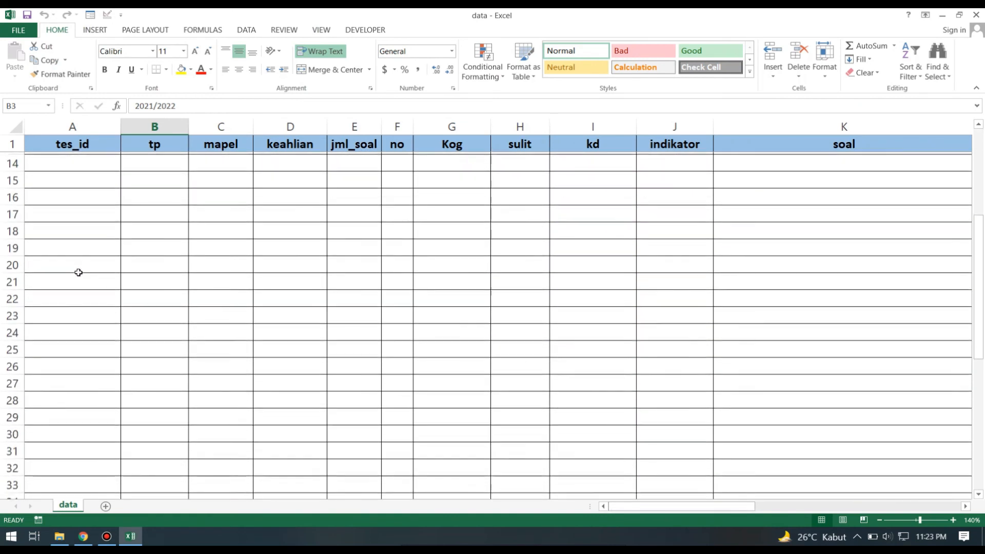
scroll(88, 354, "down", 3)
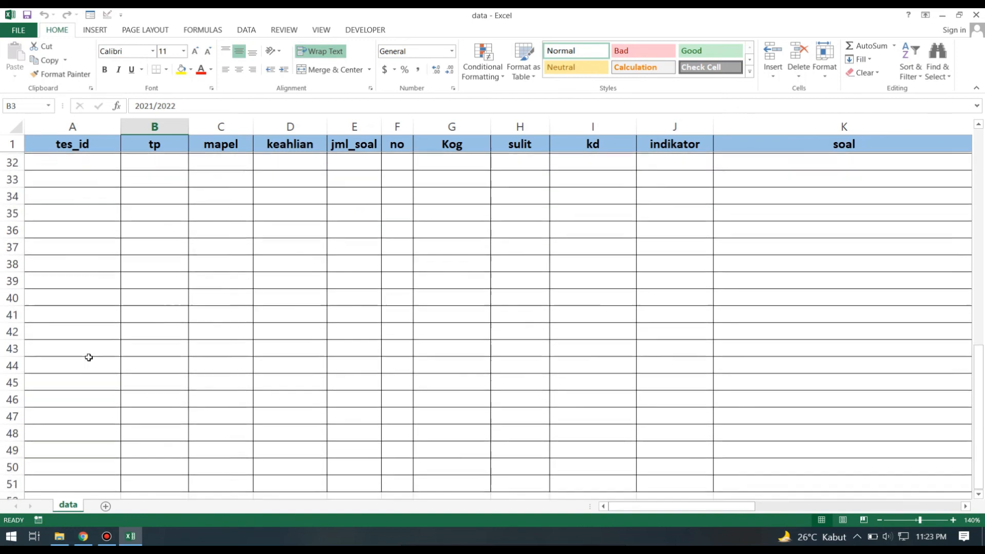
scroll(85, 343, "up", 12)
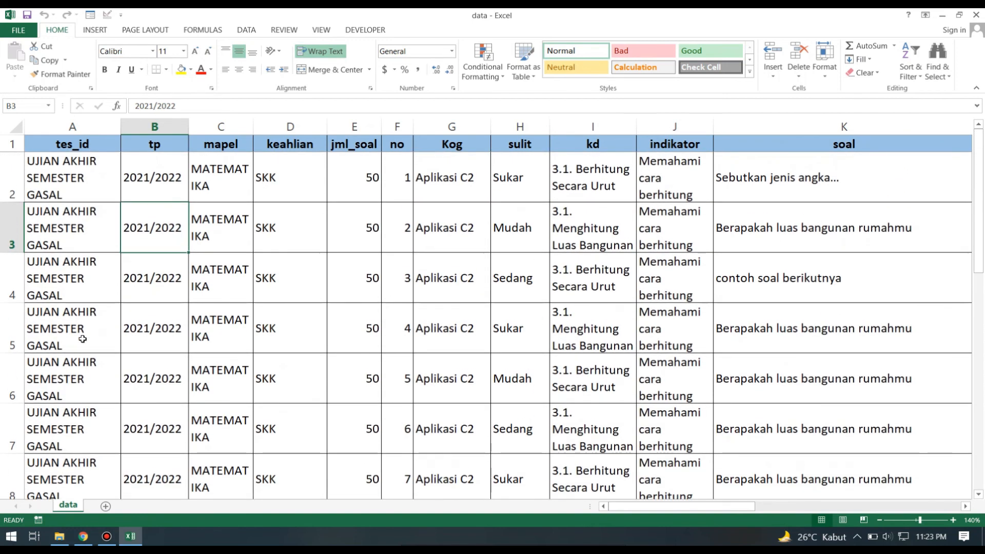
left_click_drag(737, 511, 697, 513)
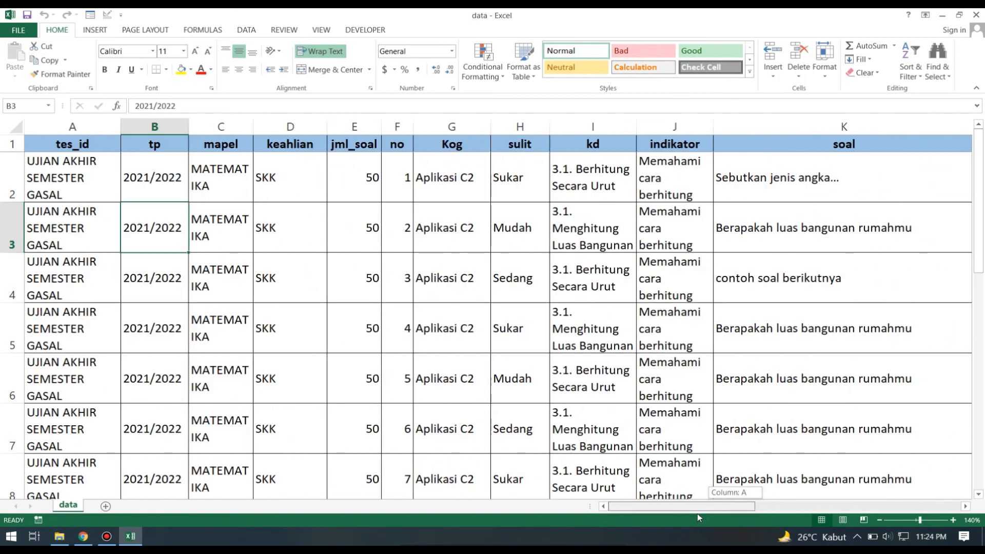
left_click(90, 230)
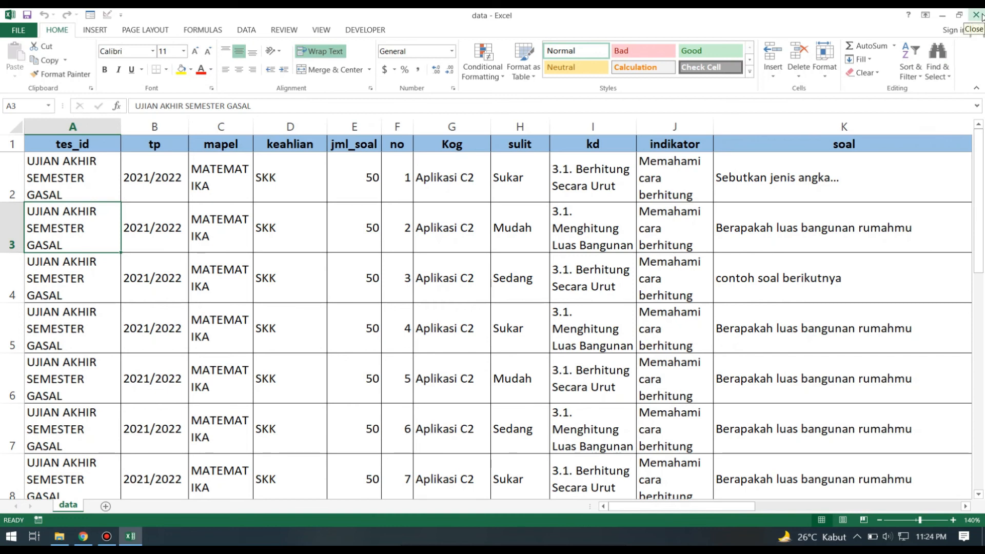
left_click(369, 190)
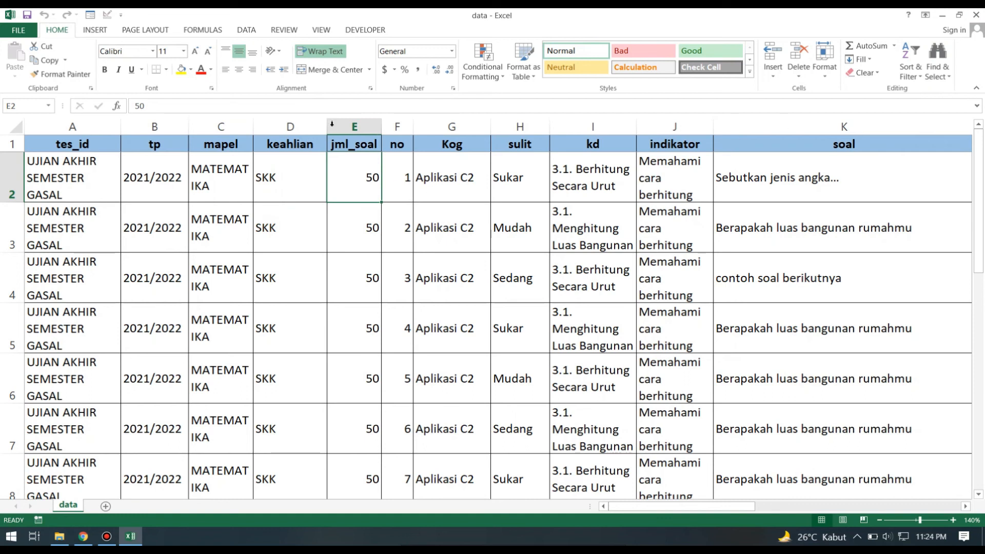
- Close the data workbook and reopen the Kartu Soal document, allowing it to load its data from the database
left_click(976, 15)
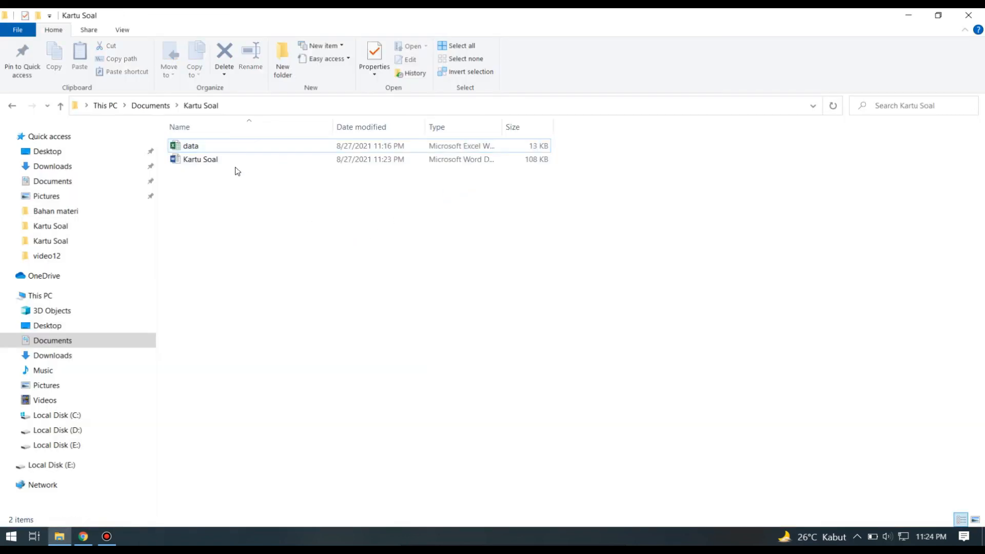
double_click(208, 160)
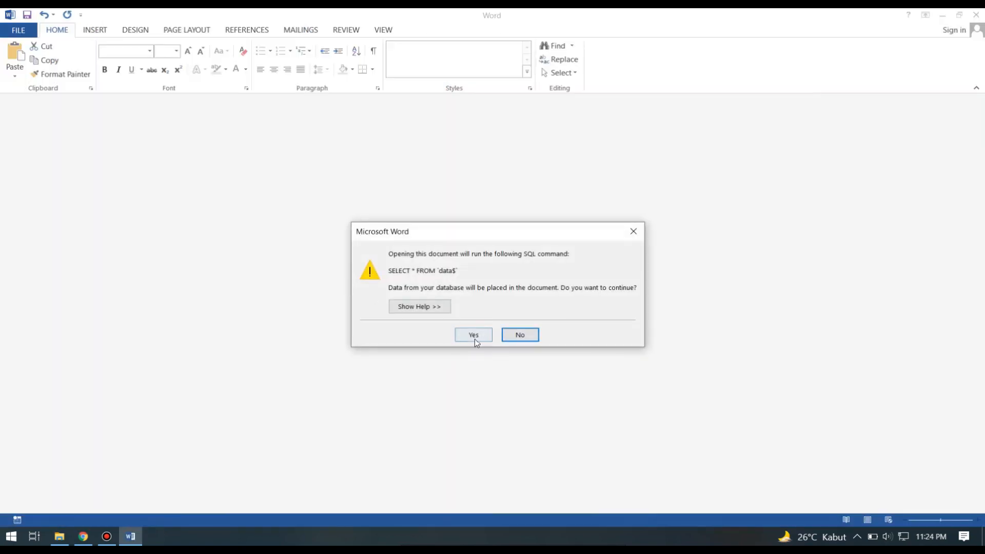
left_click(473, 336)
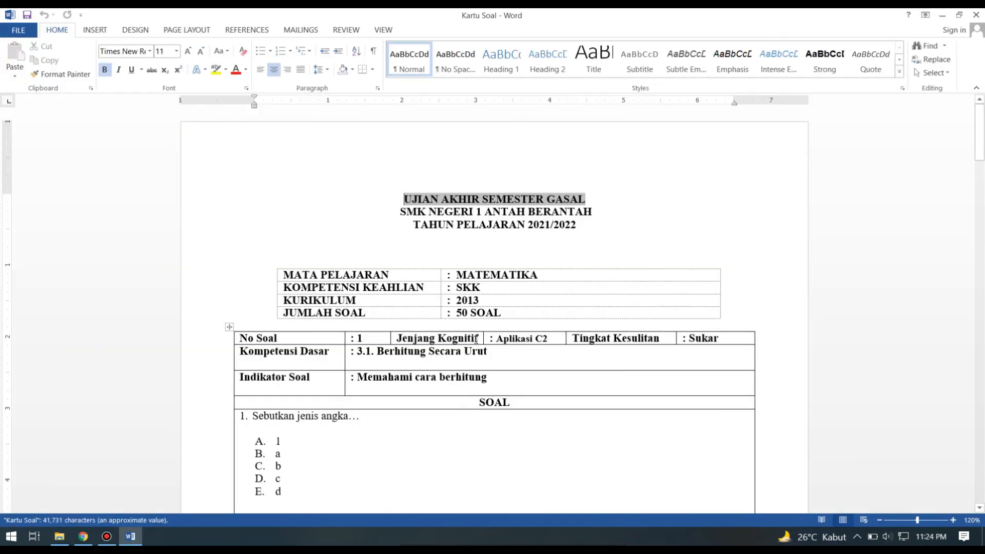
- Compare the merge fields with the previewed results on the question cards and close the Kartu Soal document
left_click(303, 30)
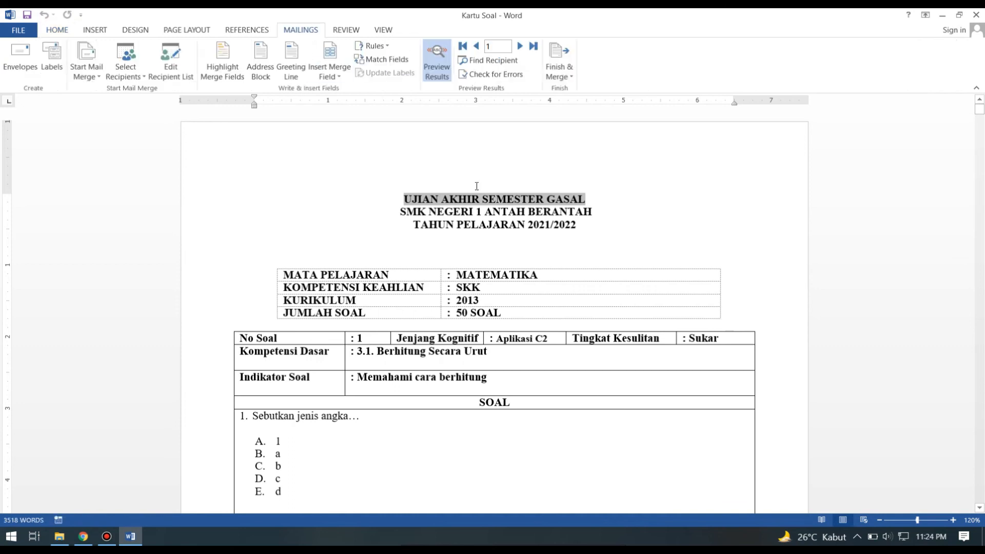
left_click(436, 62)
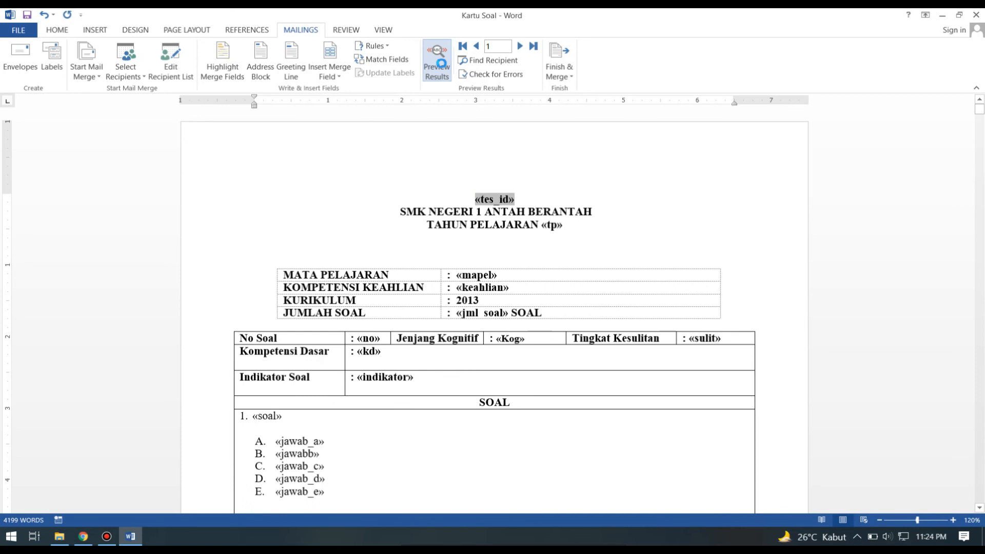
left_click(437, 60)
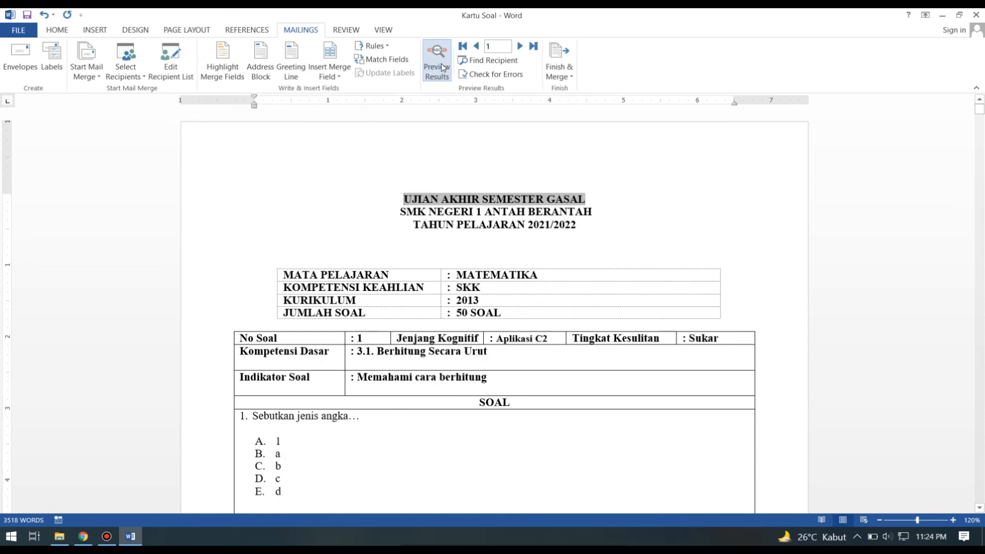
left_click(438, 61)
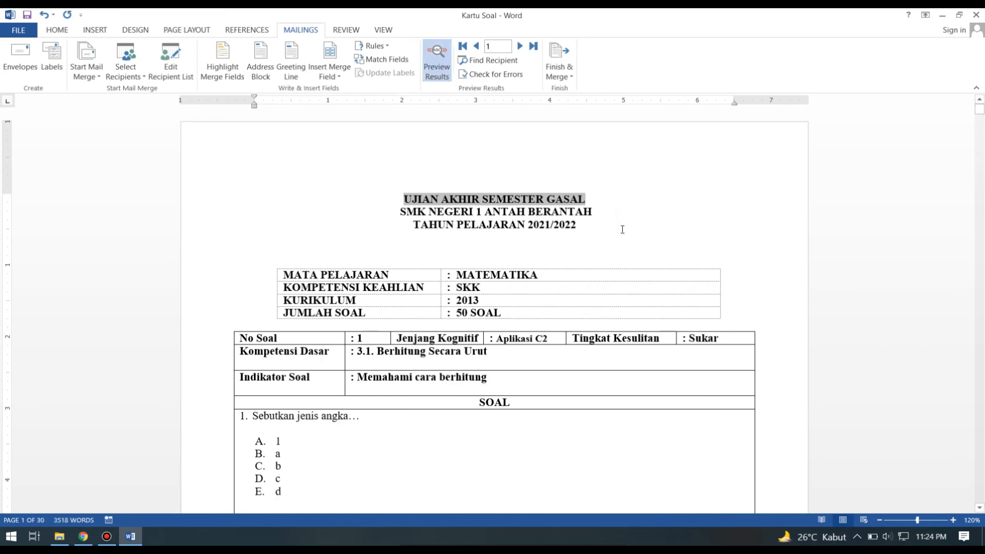
scroll(686, 393, "down", 3)
scroll(686, 393, "down", 10)
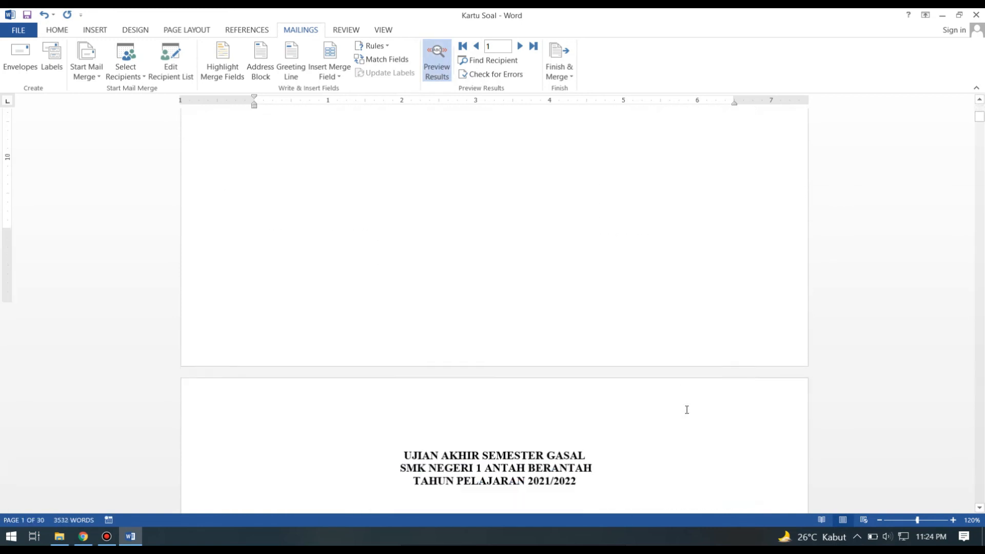
scroll(695, 305, "up", 3)
left_click(976, 15)
left_click(448, 286)
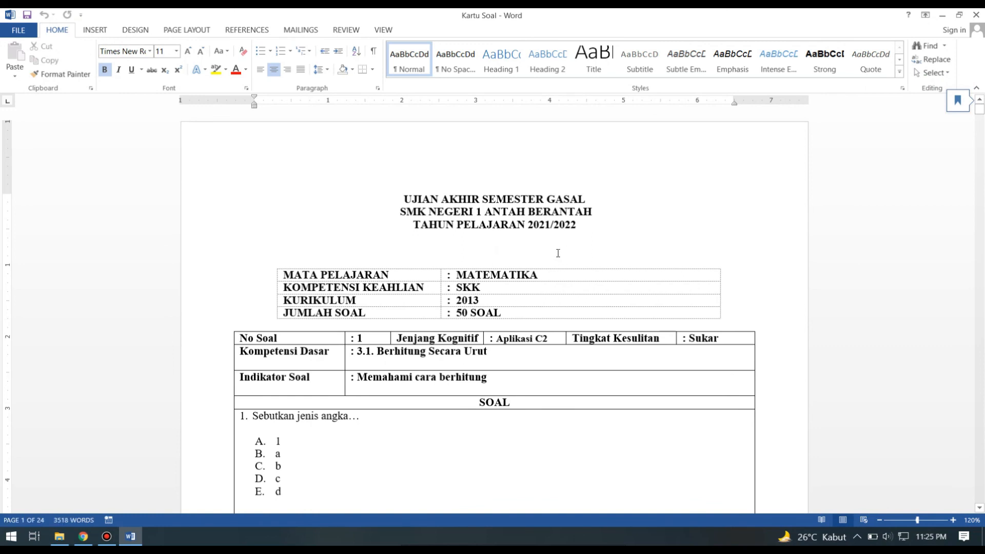
- Examine the question 1 card from its school heading and answer options down to the answer key and signature blocks
left_click(604, 203)
scroll(607, 256, "down", 2)
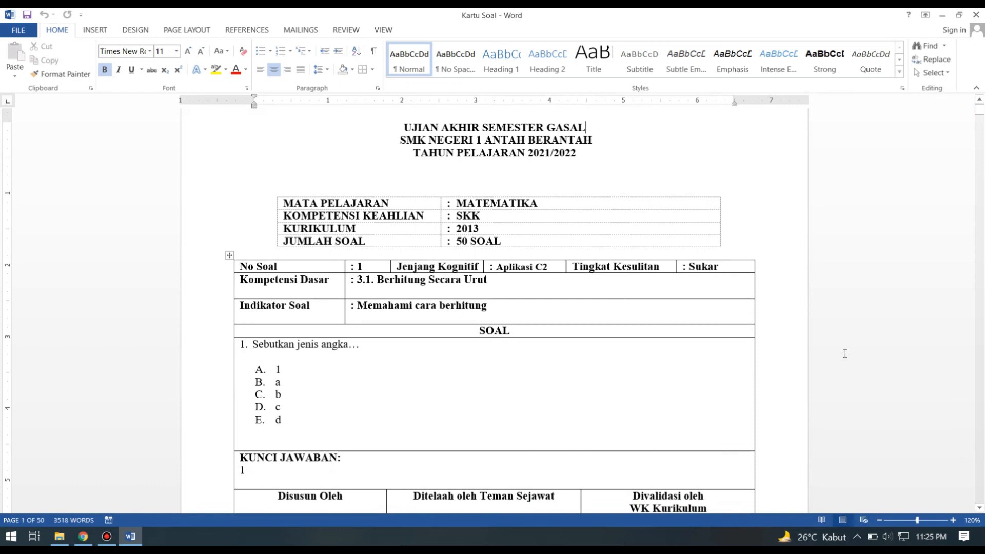
left_click(512, 412)
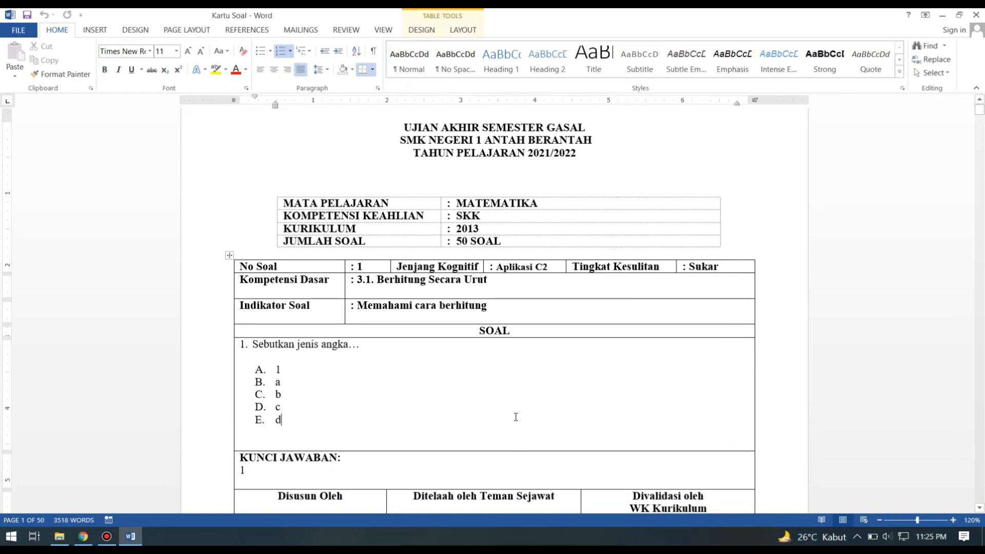
left_click(525, 359)
left_click(521, 371)
scroll(498, 420, "down", 5)
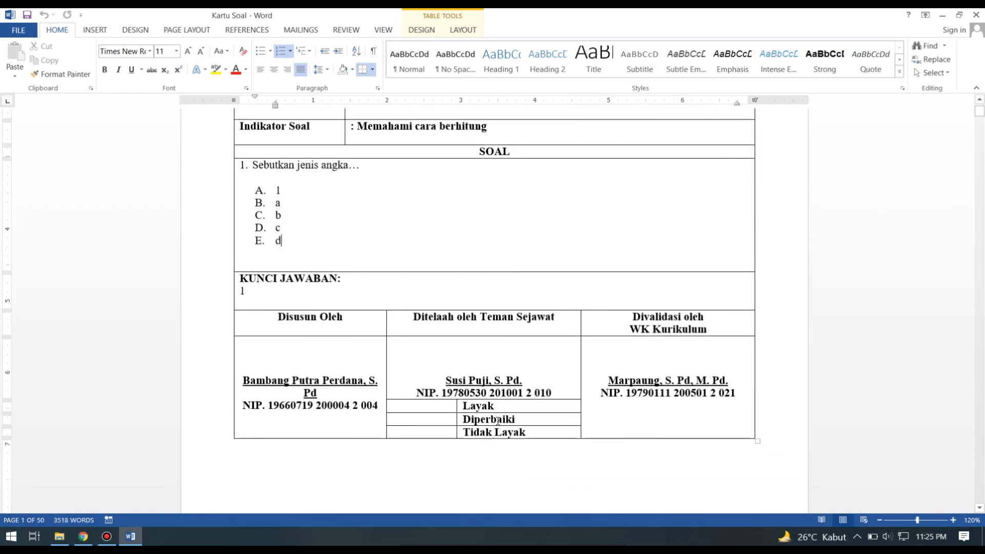